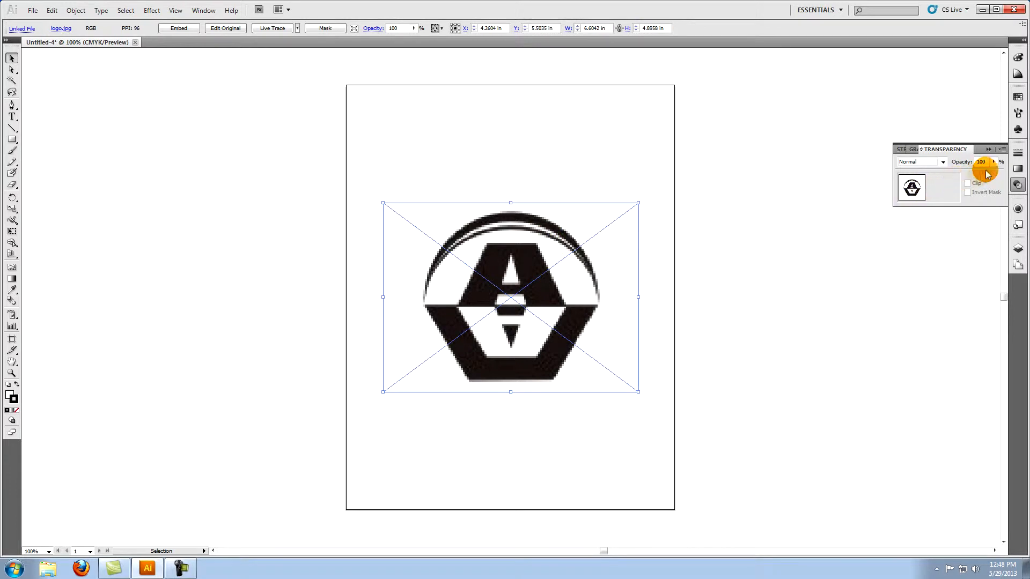
- Set the placed logo image's opacity to 40% and deselect it
{"action": "left_click", "coordinate": [969, 162]}
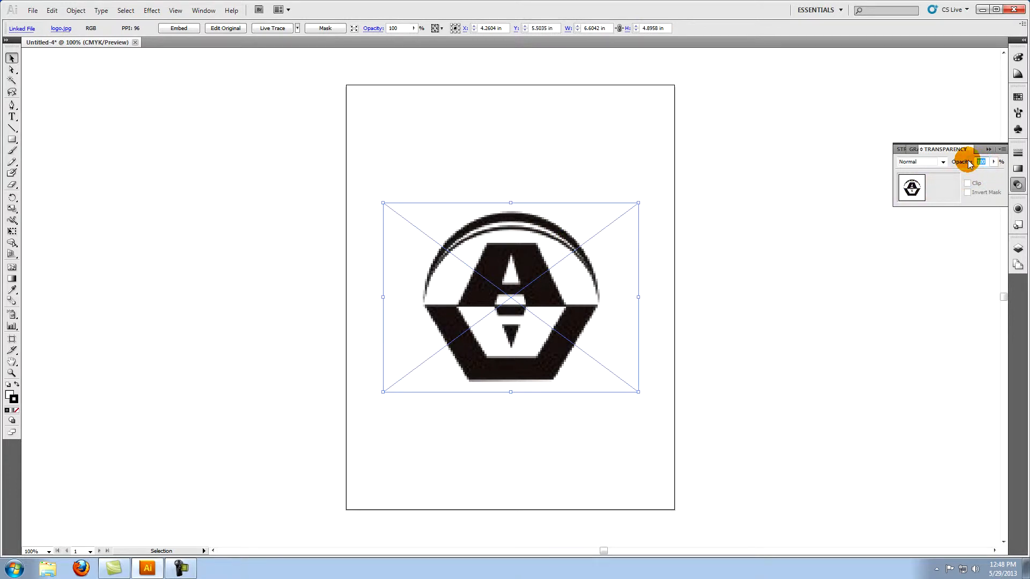
{"action": "type", "text": "40"}
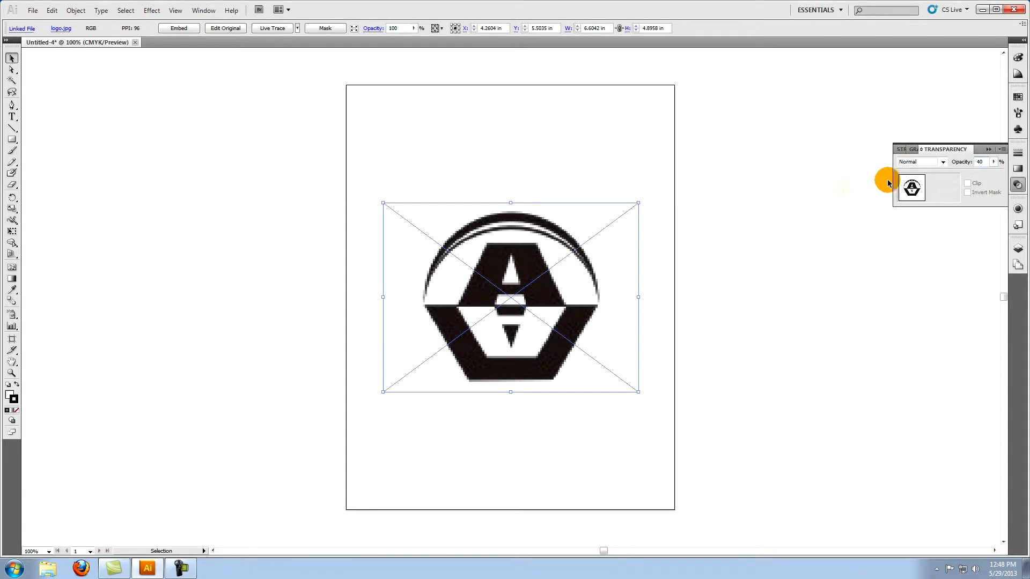
{"action": "left_click", "coordinate": [987, 149]}
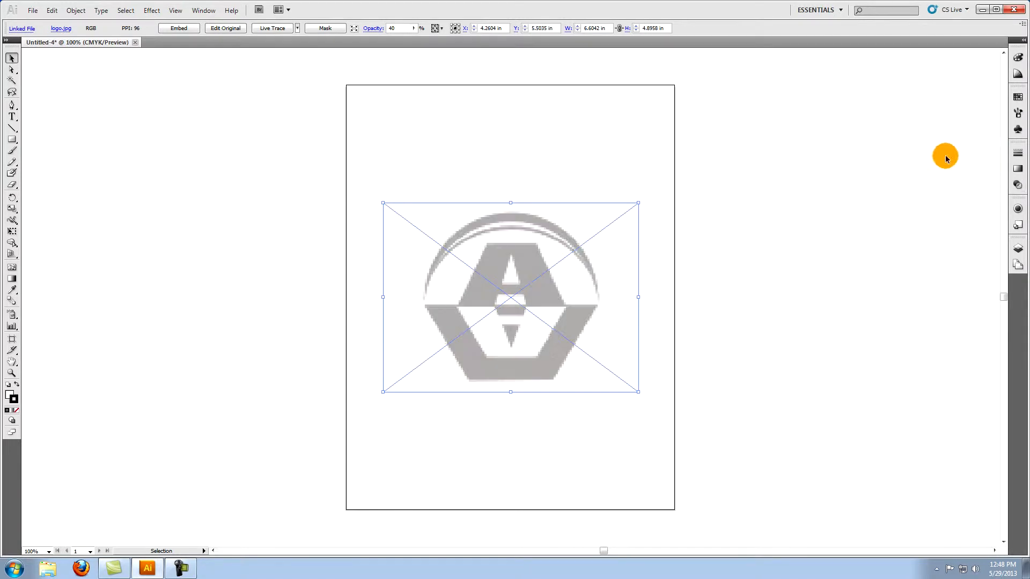
{"action": "left_click", "coordinate": [695, 203]}
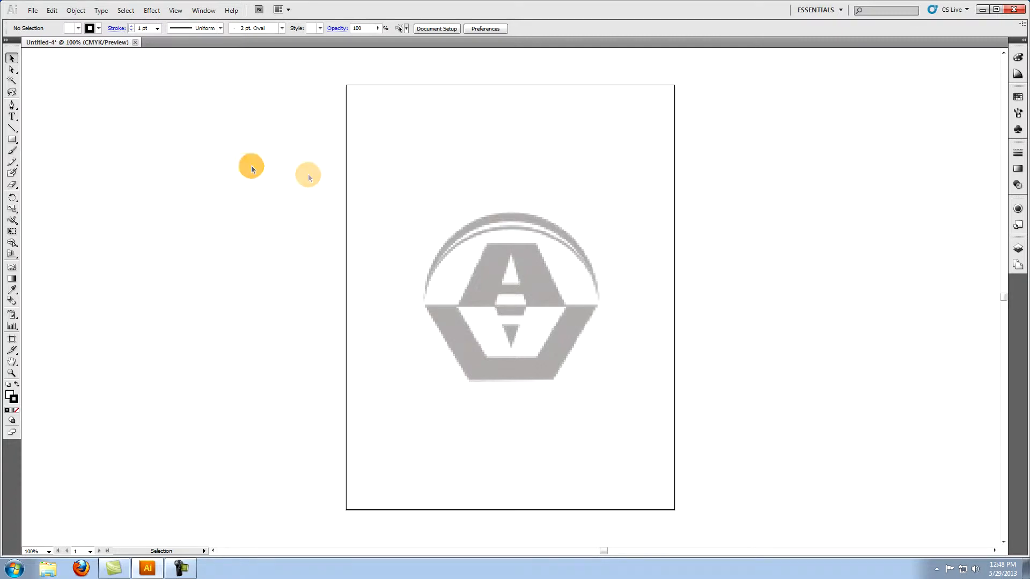
- Set up the Pen tool with no fill and a bright blue stroke of about C 73, M 13, Y 2, K 0
{"action": "left_click", "coordinate": [12, 106]}
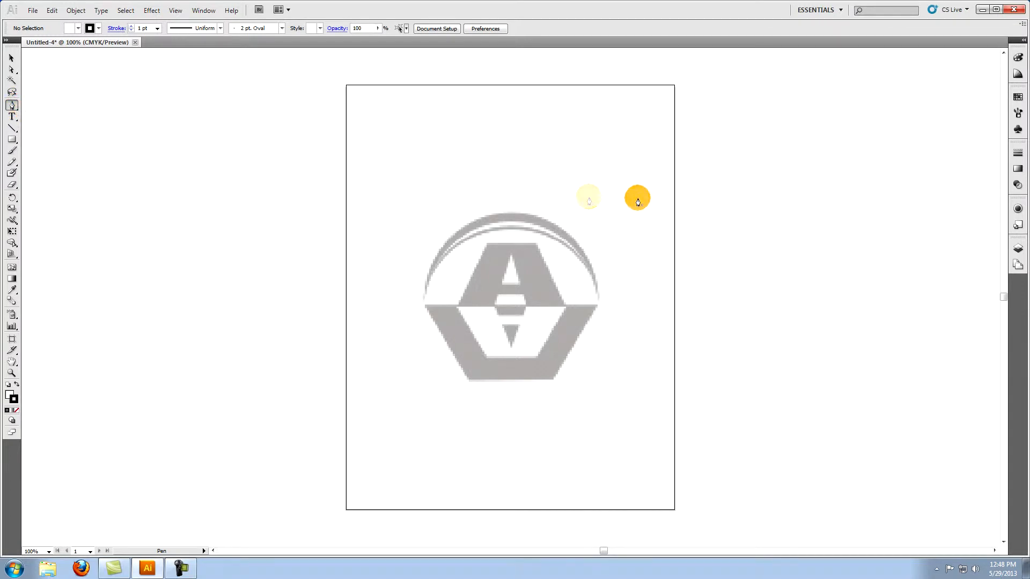
{"action": "left_click", "coordinate": [1018, 59]}
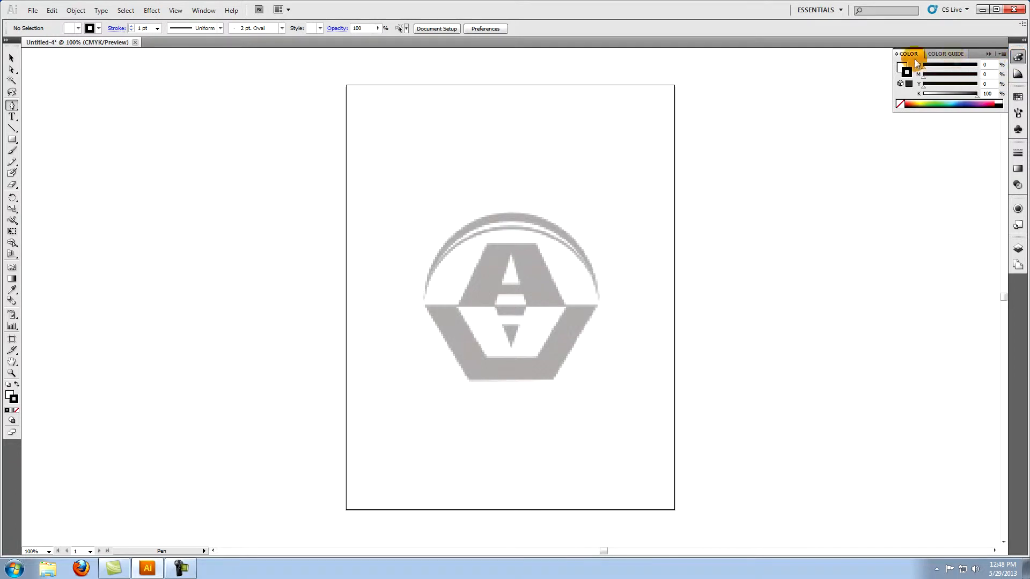
{"action": "left_click", "coordinate": [902, 69]}
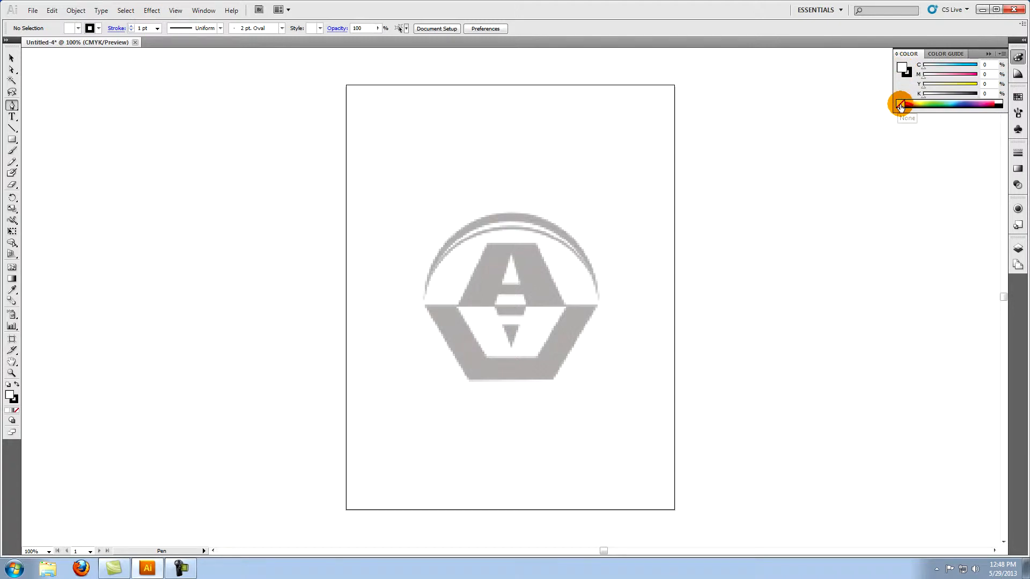
{"action": "left_click", "coordinate": [901, 105]}
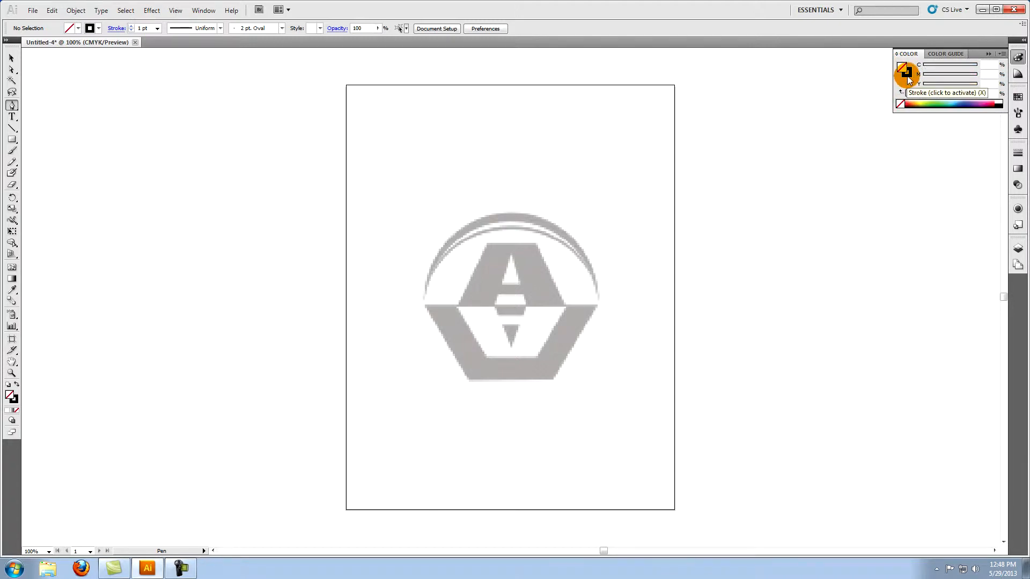
{"action": "left_click", "coordinate": [908, 78]}
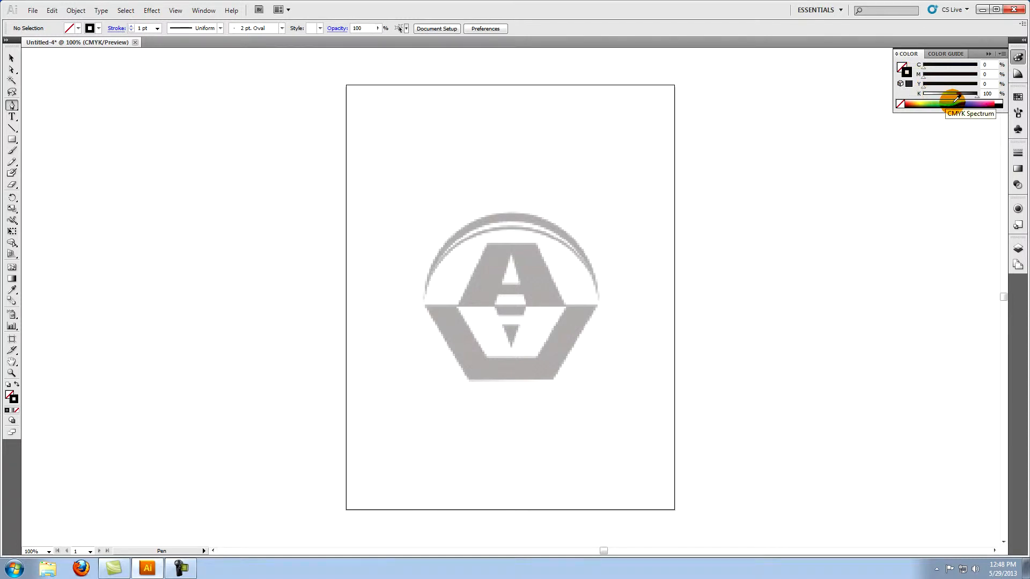
{"action": "left_click", "coordinate": [958, 101]}
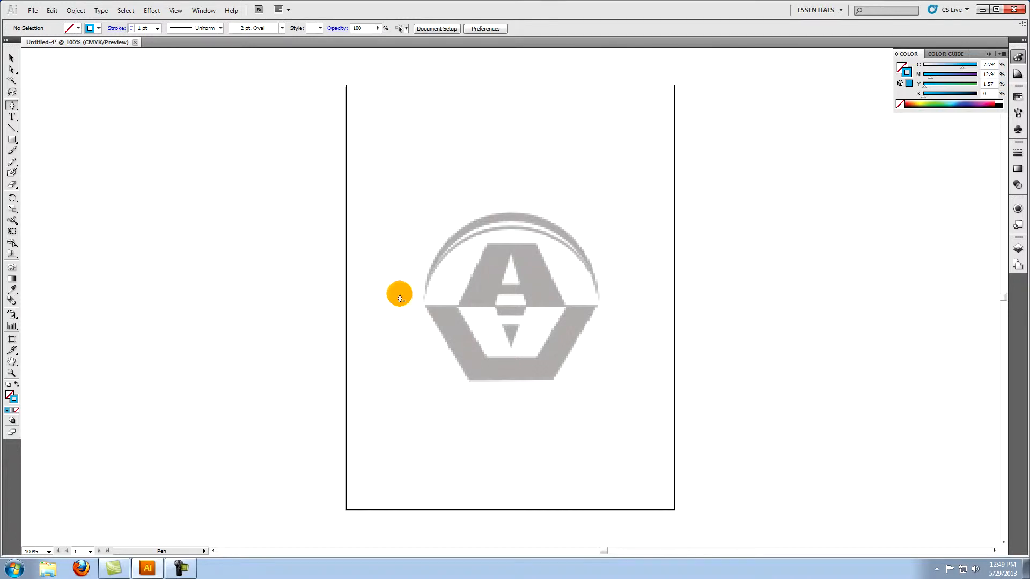
- Trace the outer outline of the A, including the notch at its base, as a closed straight-sided Pen path
{"action": "left_click", "coordinate": [12, 373]}
{"action": "left_click_drag", "start_coordinate": [456, 237], "coordinate": [568, 313]}
{"action": "left_click", "coordinate": [12, 105]}
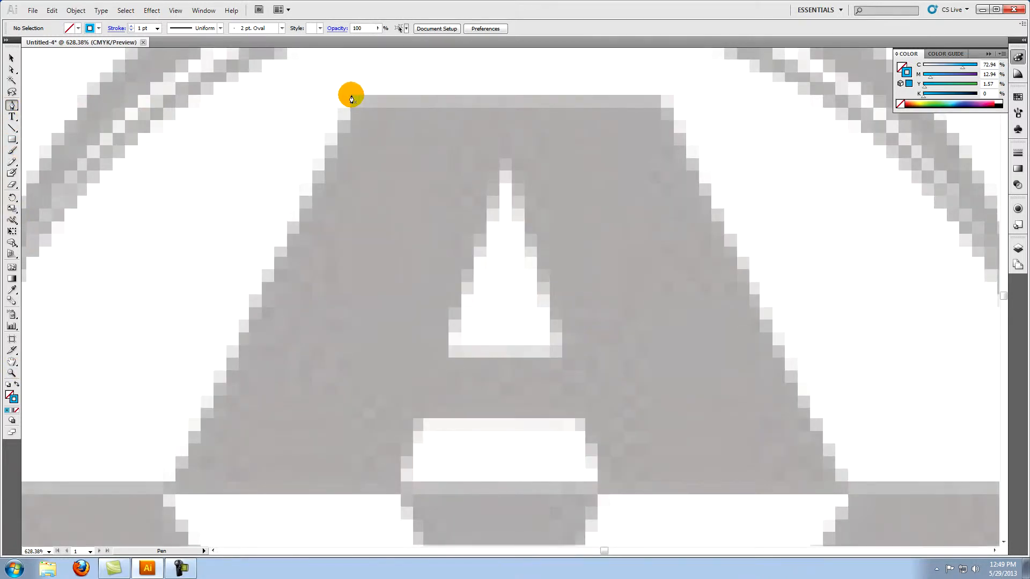
{"action": "left_click", "coordinate": [350, 95]}
{"action": "left_click", "coordinate": [660, 95]}
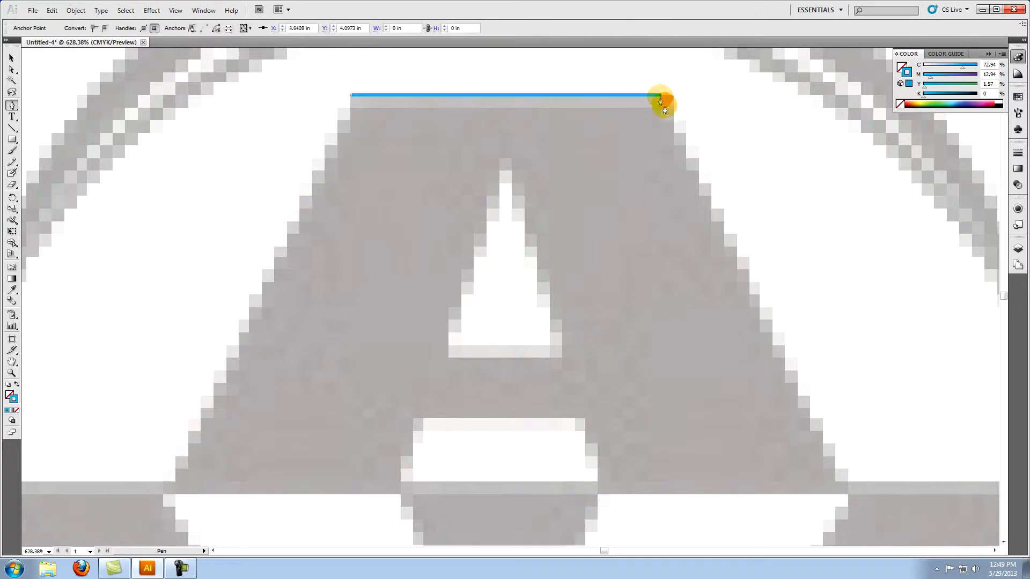
{"action": "left_click", "coordinate": [851, 494]}
{"action": "left_click", "coordinate": [602, 493]}
{"action": "left_click", "coordinate": [580, 419]}
{"action": "left_click", "coordinate": [420, 418]}
{"action": "left_click", "coordinate": [396, 493]}
{"action": "left_click", "coordinate": [162, 493]}
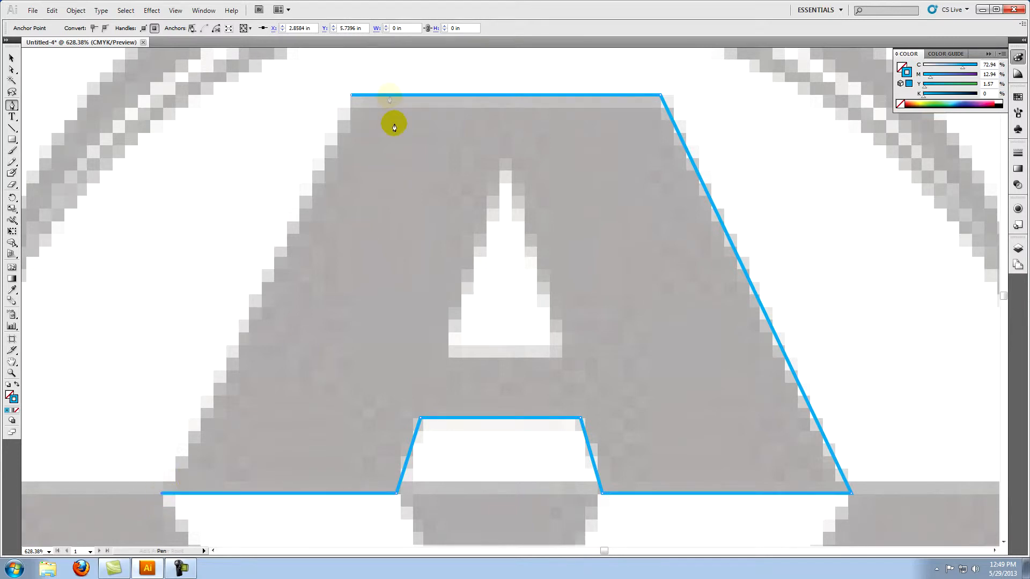
{"action": "left_click", "coordinate": [351, 95]}
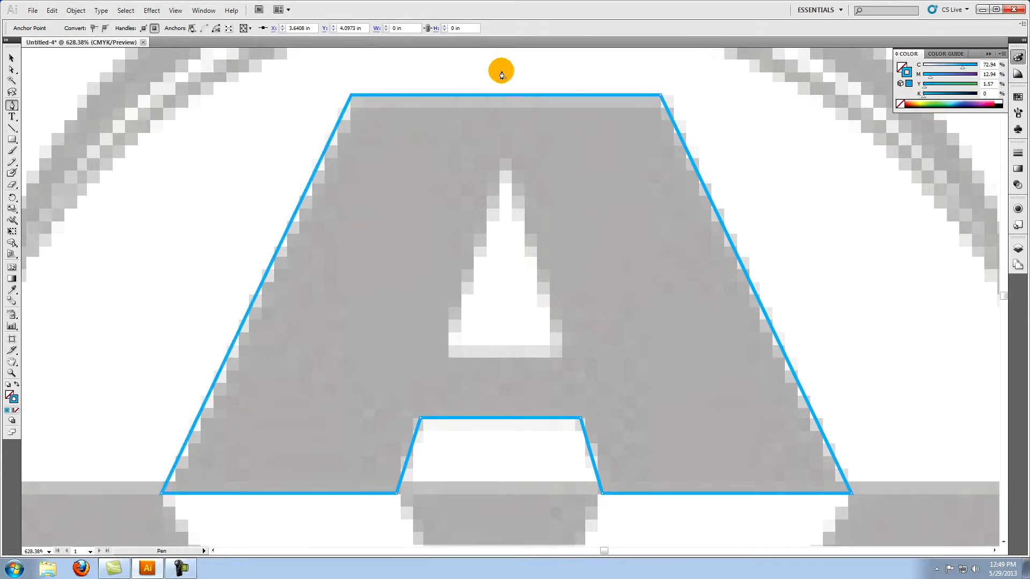
- Trace the triangular hole inside the A as a closed three-point Pen path
{"action": "left_click", "coordinate": [12, 374]}
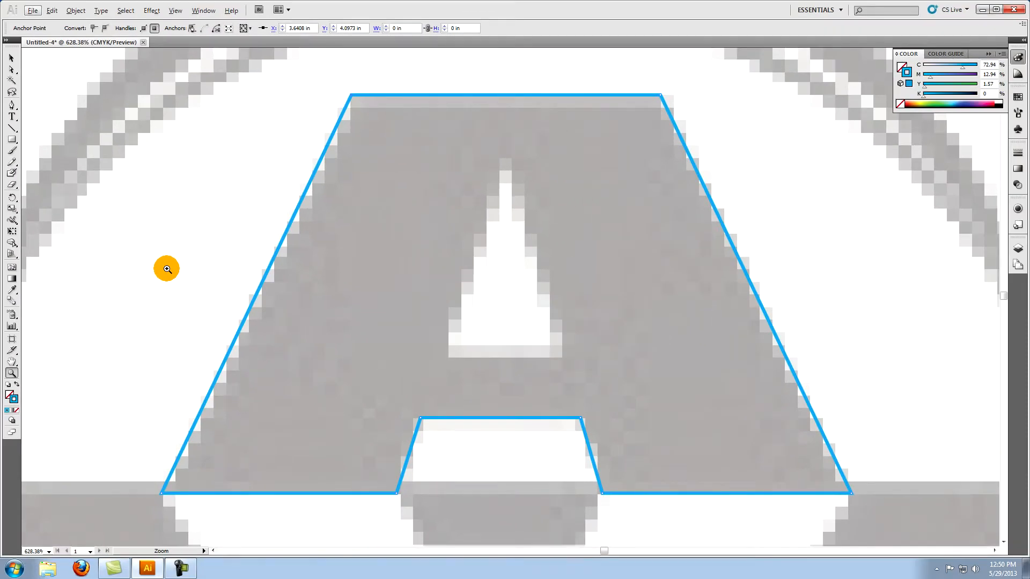
{"action": "left_click", "coordinate": [501, 312], "text": "alt"}
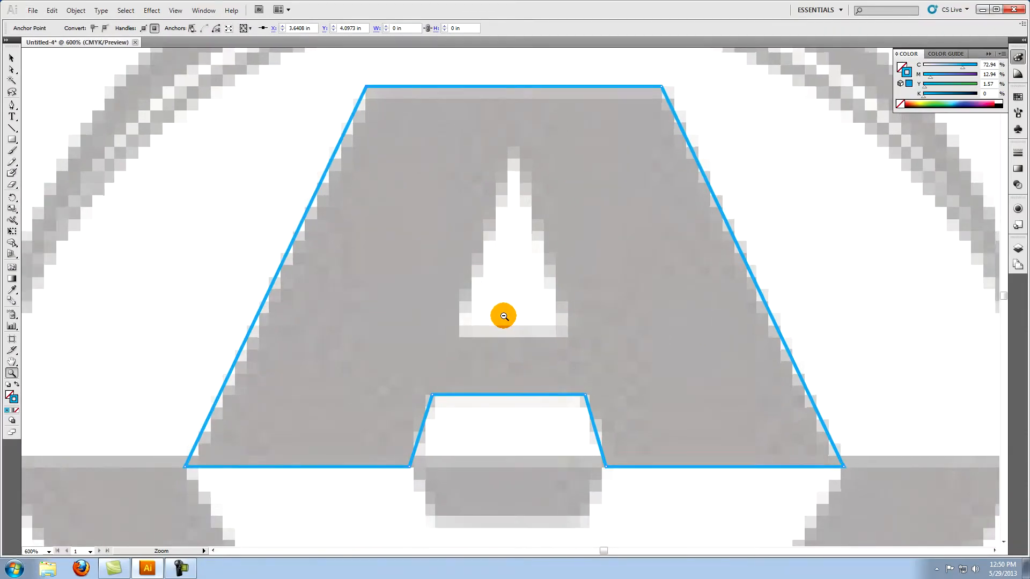
{"action": "left_click", "coordinate": [513, 310], "text": "alt"}
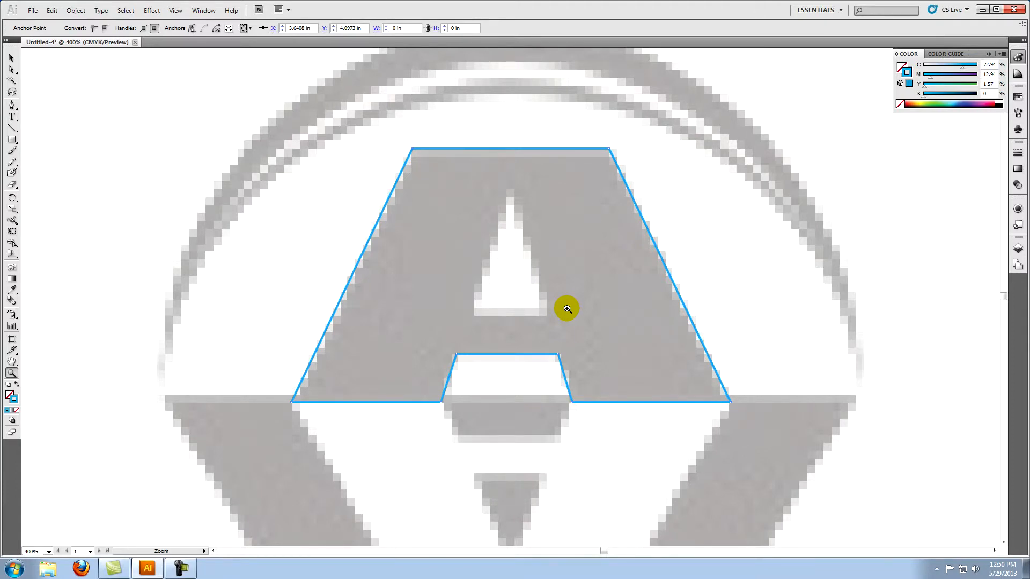
{"action": "left_click", "coordinate": [12, 105]}
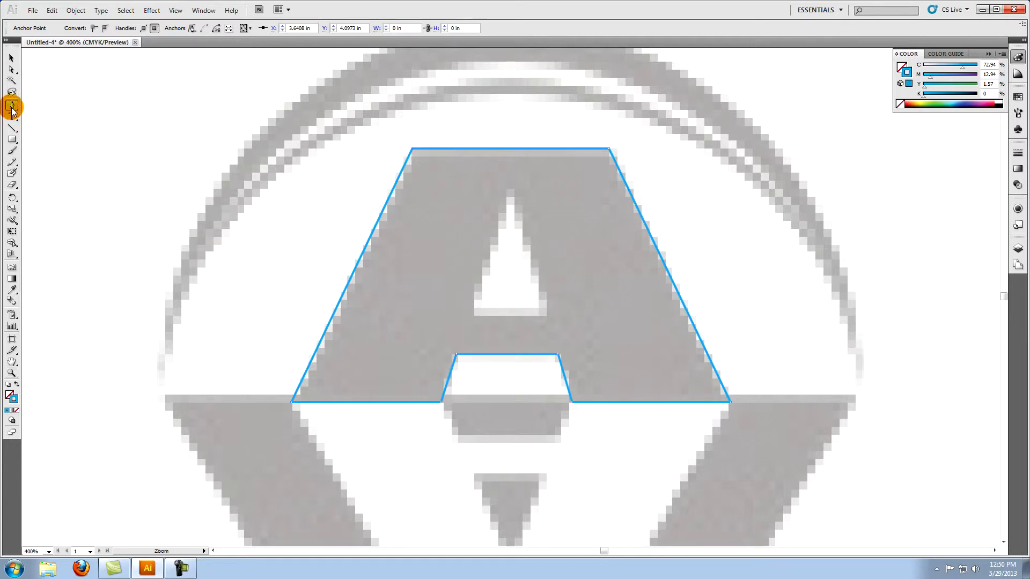
{"action": "left_click", "coordinate": [468, 314]}
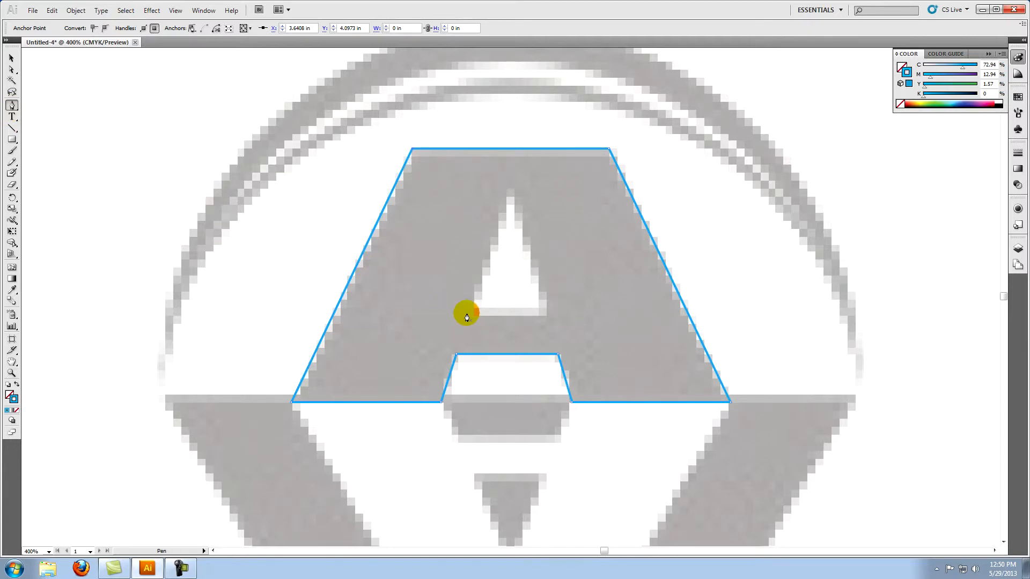
{"action": "left_click", "coordinate": [511, 186]}
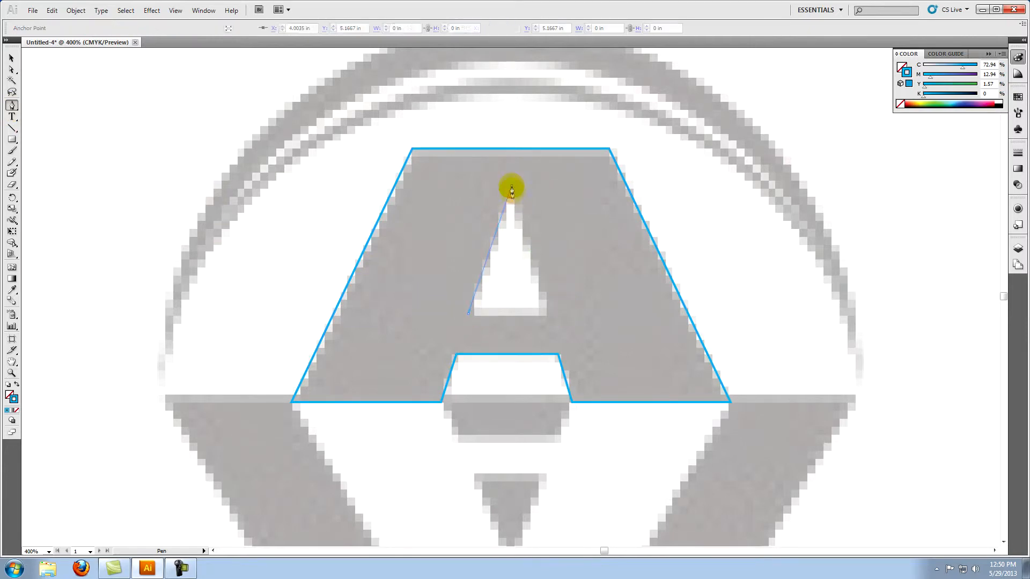
{"action": "left_click", "coordinate": [550, 313]}
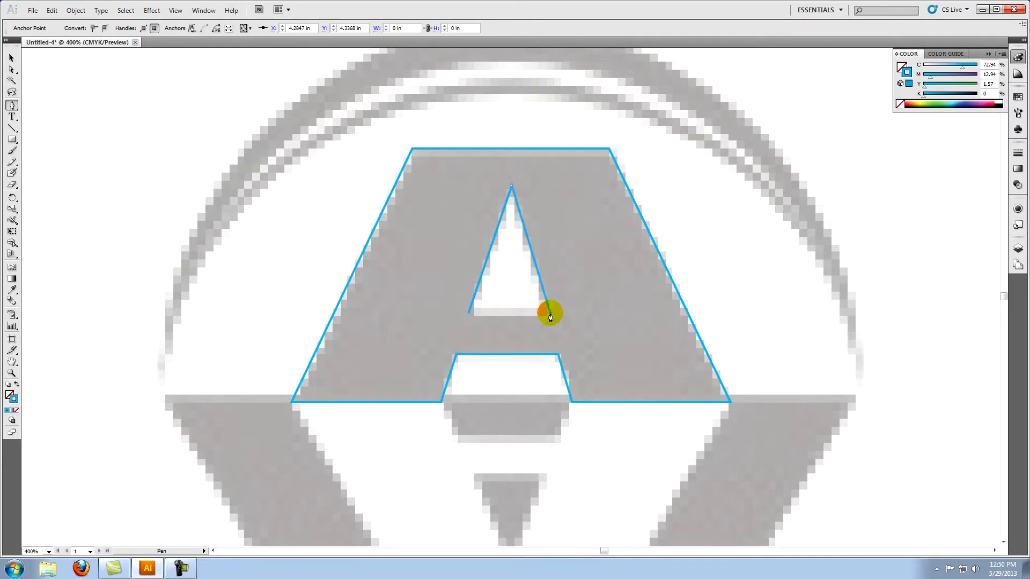
{"action": "left_click", "coordinate": [468, 314]}
- Fine-tune the inner triangle's apex and lower-left anchor points so the triangle sits symmetrically over the hole
{"action": "scroll", "coordinate": [520, 325], "scroll_direction": "up", "scroll_amount": 3}
{"action": "key", "text": "a"}
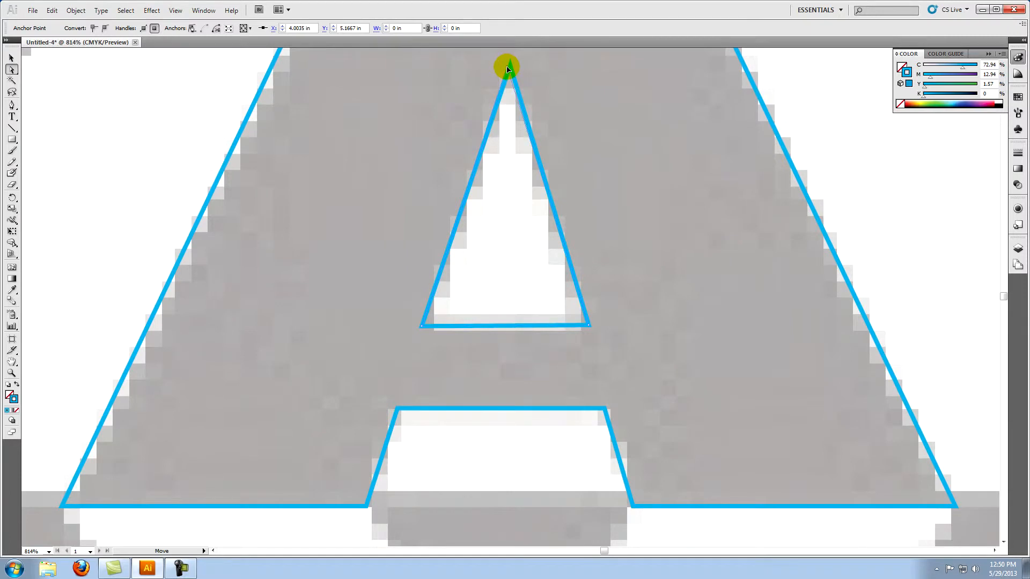
{"action": "left_click_drag", "start_coordinate": [507, 68], "coordinate": [507, 64]}
{"action": "left_click", "coordinate": [588, 324]}
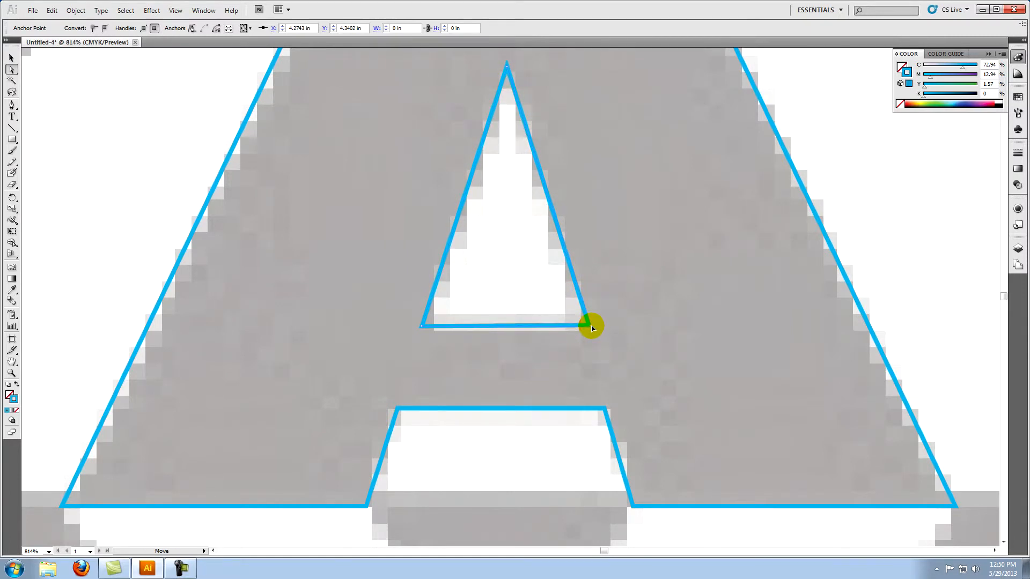
{"action": "left_click_drag", "start_coordinate": [418, 324], "coordinate": [423, 325]}
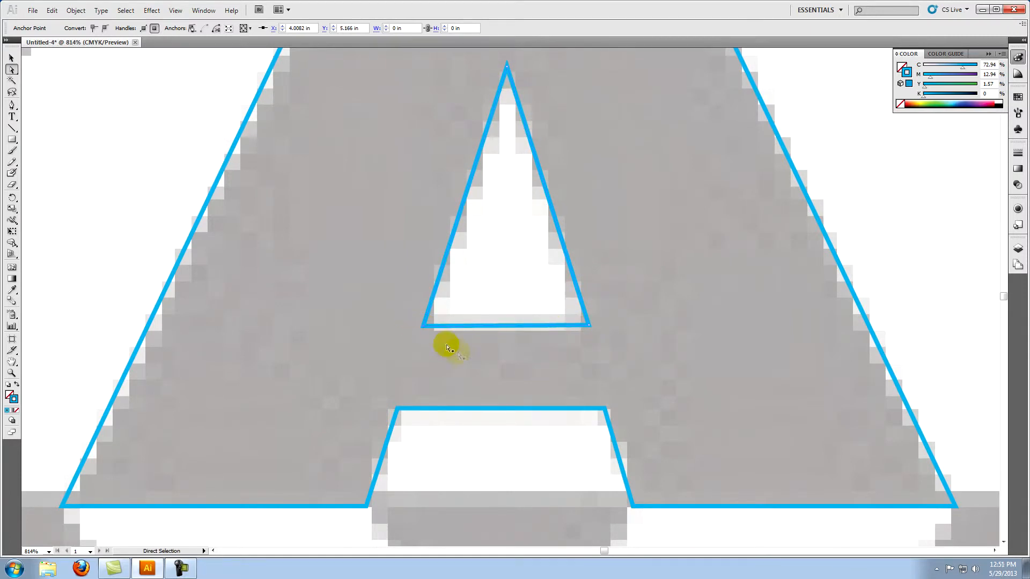
- Shift the two right-hand anchor points of the A's base notch slightly outward and deselect the path
{"action": "left_click_drag", "start_coordinate": [632, 506], "coordinate": [636, 507]}
{"action": "left_click", "coordinate": [602, 409]}
{"action": "left_click_drag", "start_coordinate": [602, 409], "coordinate": [610, 409]}
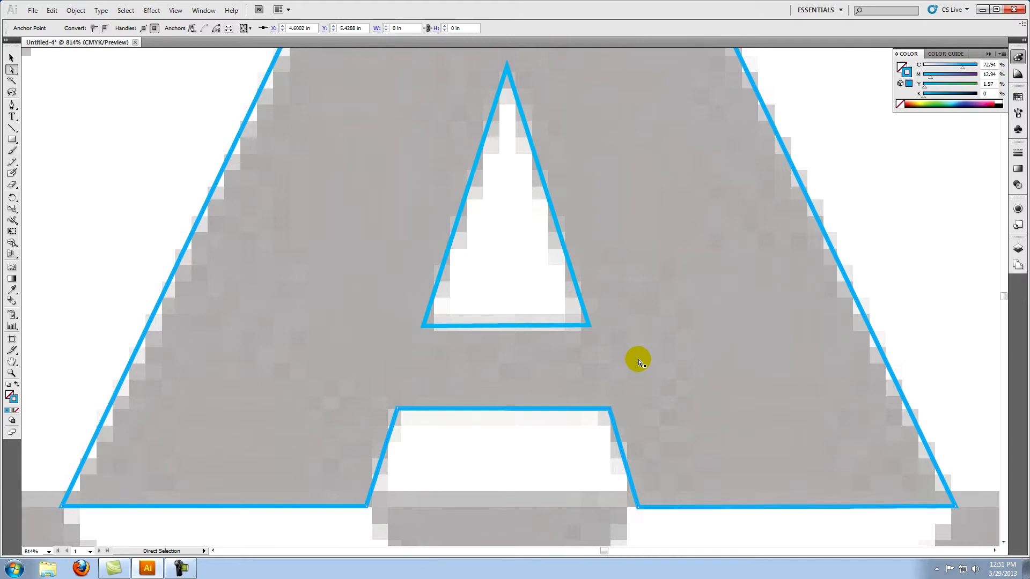
{"action": "key", "text": "v"}
{"action": "key", "text": "ctrl+shift+a"}
{"action": "key", "text": "ctrl+0"}
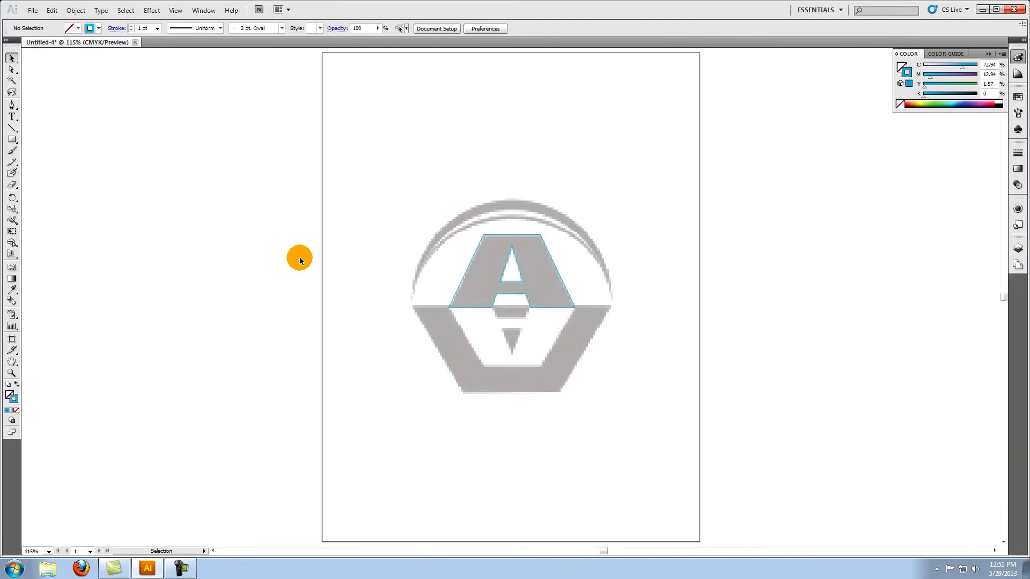
- Show the rulers and place a horizontal guide along the baseline of the A
{"action": "left_click", "coordinate": [175, 10]}
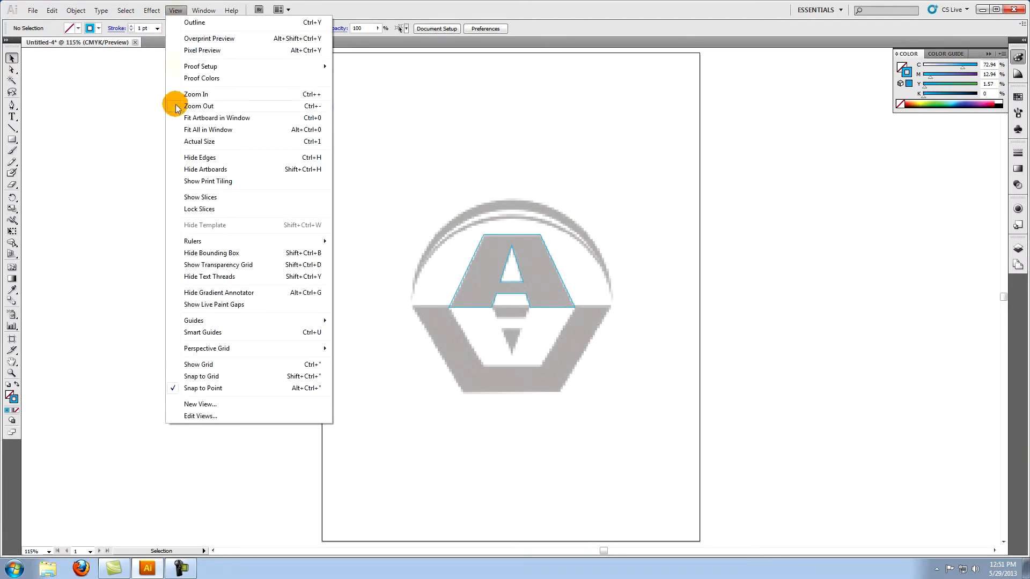
{"action": "mouse_move", "coordinate": [202, 241]}
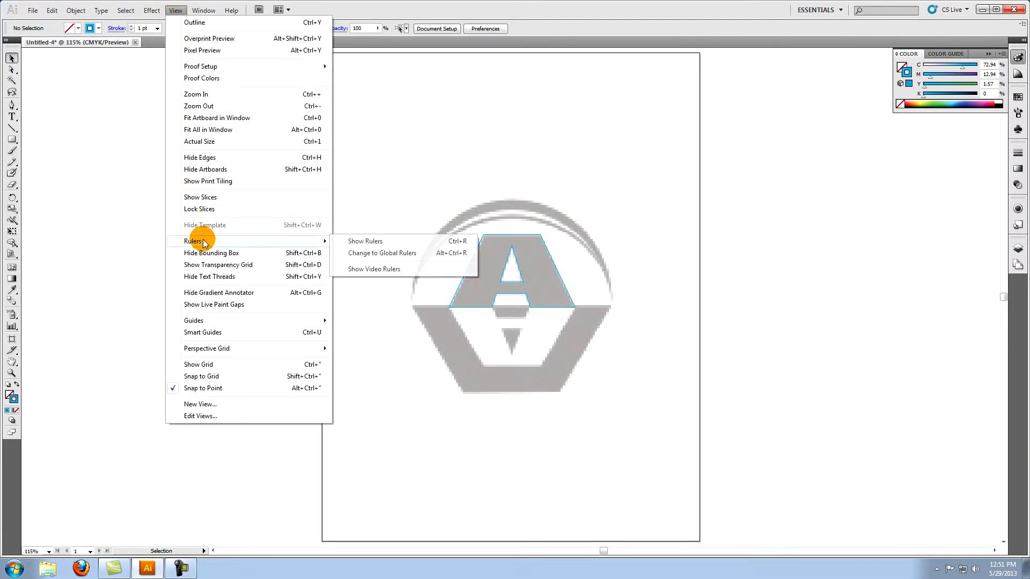
{"action": "left_click", "coordinate": [371, 242]}
{"action": "left_click", "coordinate": [11, 373]}
{"action": "left_click_drag", "start_coordinate": [387, 195], "coordinate": [641, 368]}
{"action": "left_click_drag", "start_coordinate": [382, 52], "coordinate": [385, 374]}
- Align the four bottom anchor points of the A's outline to the horizontal guide and deselect the path
{"action": "left_click_drag", "start_coordinate": [298, 330], "coordinate": [492, 416]}
{"action": "left_click", "coordinate": [12, 69]}
{"action": "left_click_drag", "start_coordinate": [165, 311], "coordinate": [169, 318]}
{"action": "left_click_drag", "start_coordinate": [777, 321], "coordinate": [777, 318]}
{"action": "left_click_drag", "start_coordinate": [601, 552], "coordinate": [607, 552]}
{"action": "left_click_drag", "start_coordinate": [225, 319], "coordinate": [226, 318]}
{"action": "left_click_drag", "start_coordinate": [863, 321], "coordinate": [862, 316]}
{"action": "key", "text": "ctrl+0"}
{"action": "left_click", "coordinate": [11, 58]}
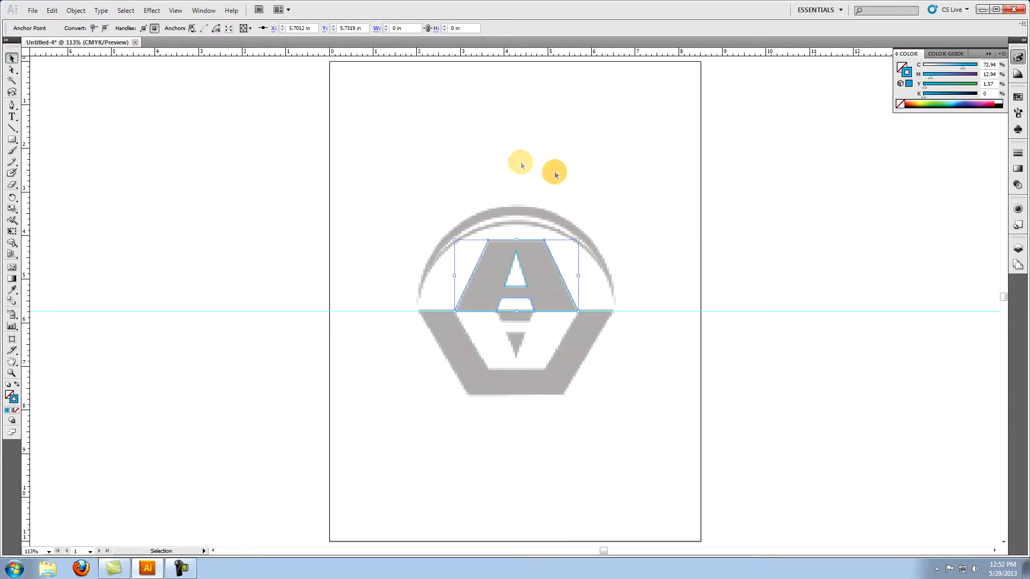
{"action": "left_click", "coordinate": [557, 173]}
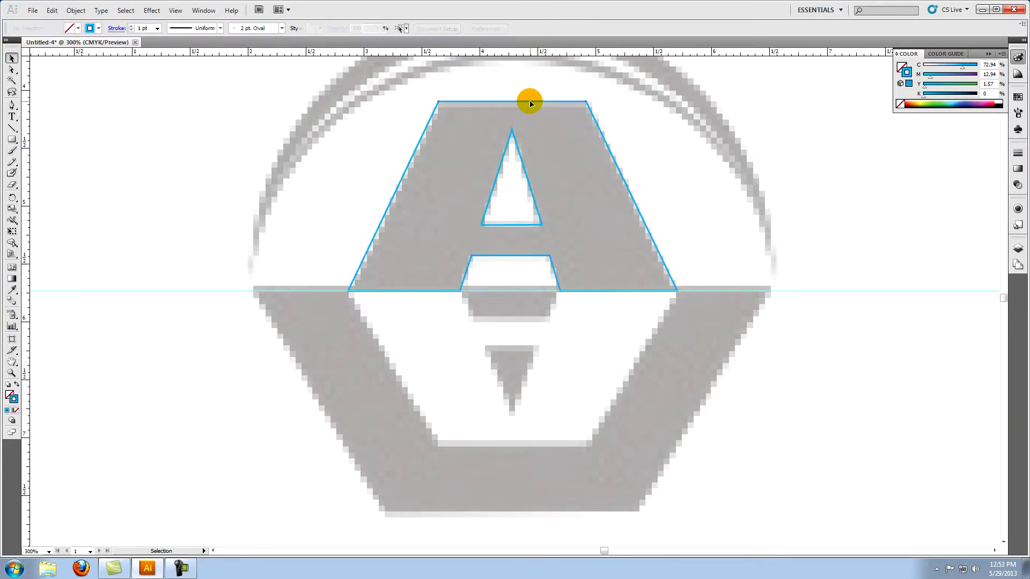
- Create a vertically flipped copy of the A outline and its inner triangle below the guide, about 1.34 in tall, and deselect it
{"action": "left_click", "coordinate": [529, 101]}
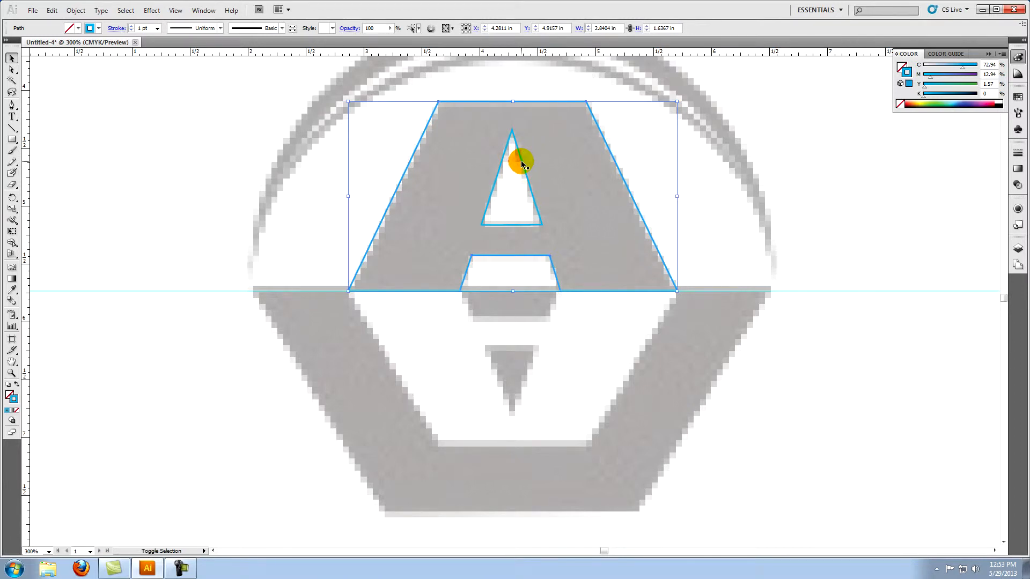
{"action": "left_click", "coordinate": [522, 161], "text": "shift"}
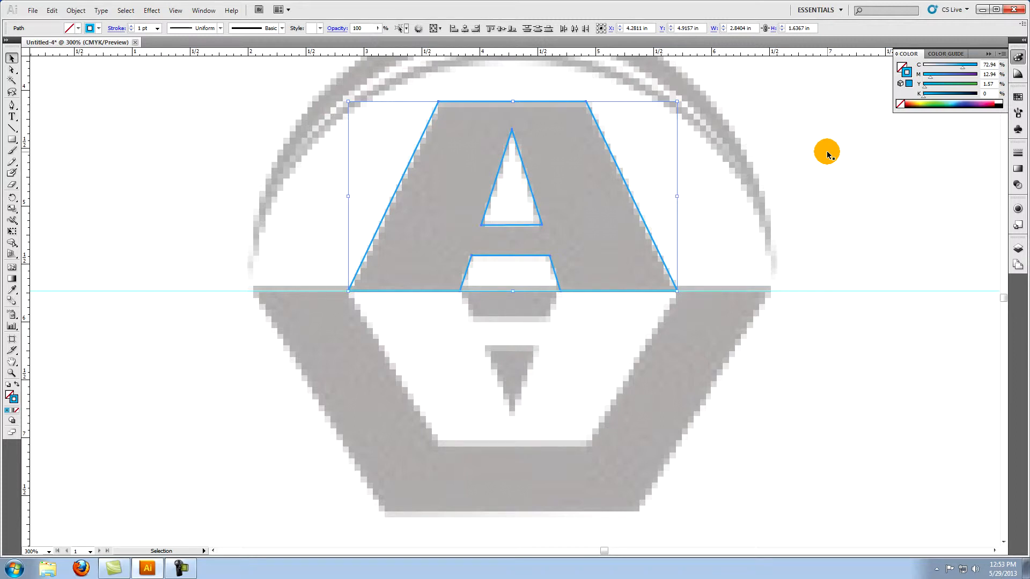
{"action": "key", "text": "a"}
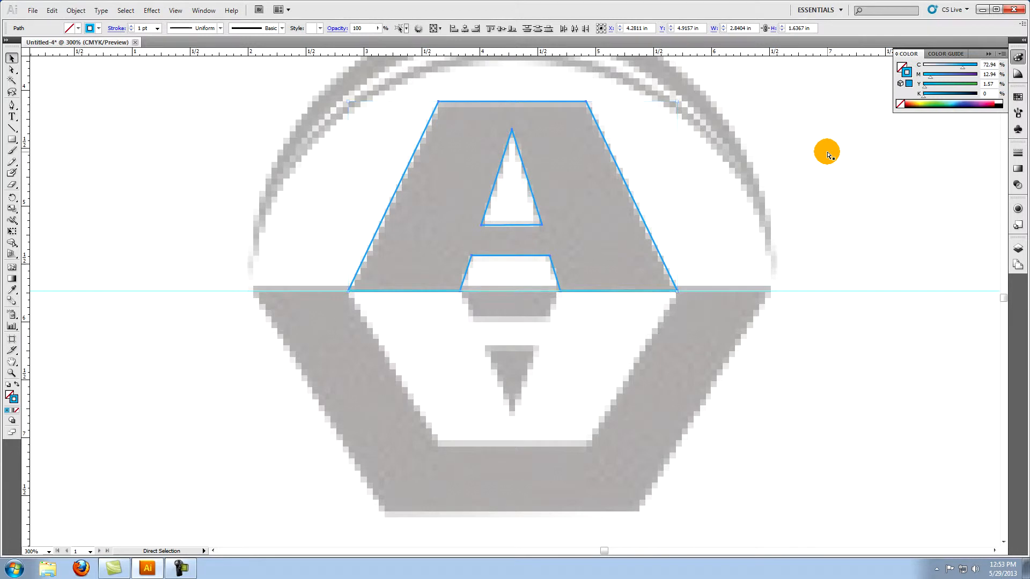
{"action": "left_click", "coordinate": [936, 246]}
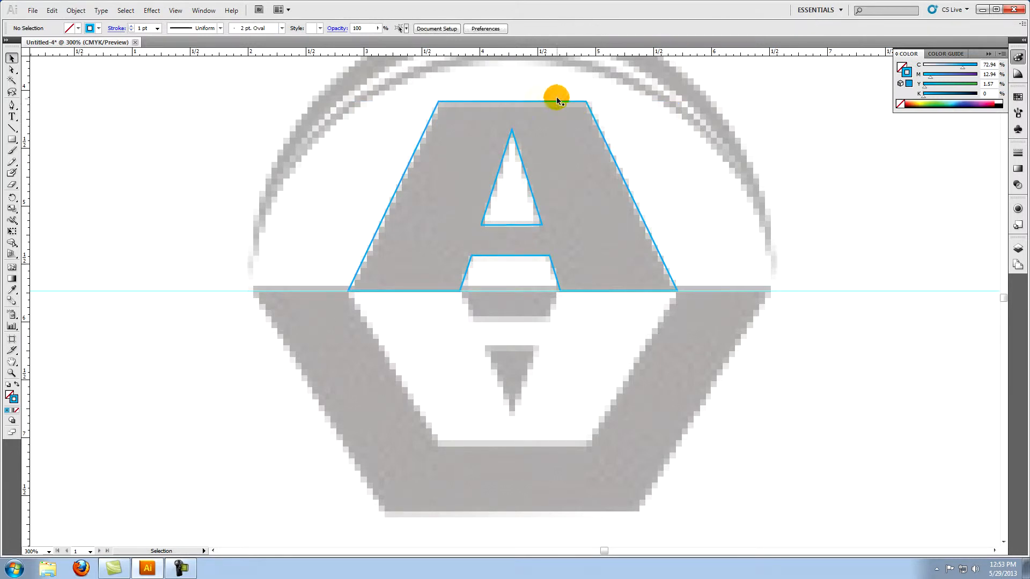
{"action": "left_click", "coordinate": [529, 101]}
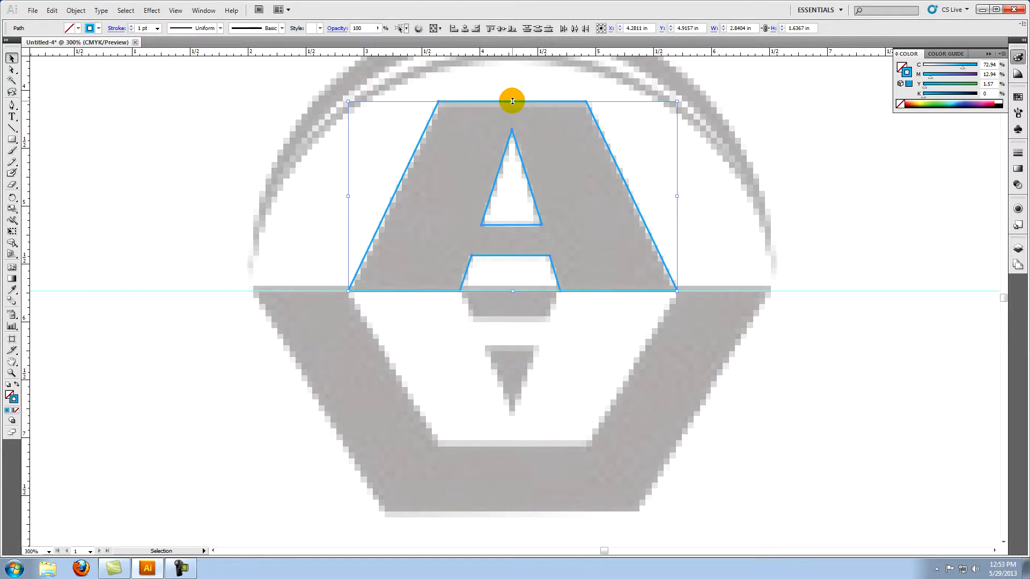
{"action": "left_click_drag", "start_coordinate": [512, 101], "coordinate": [506, 444]}
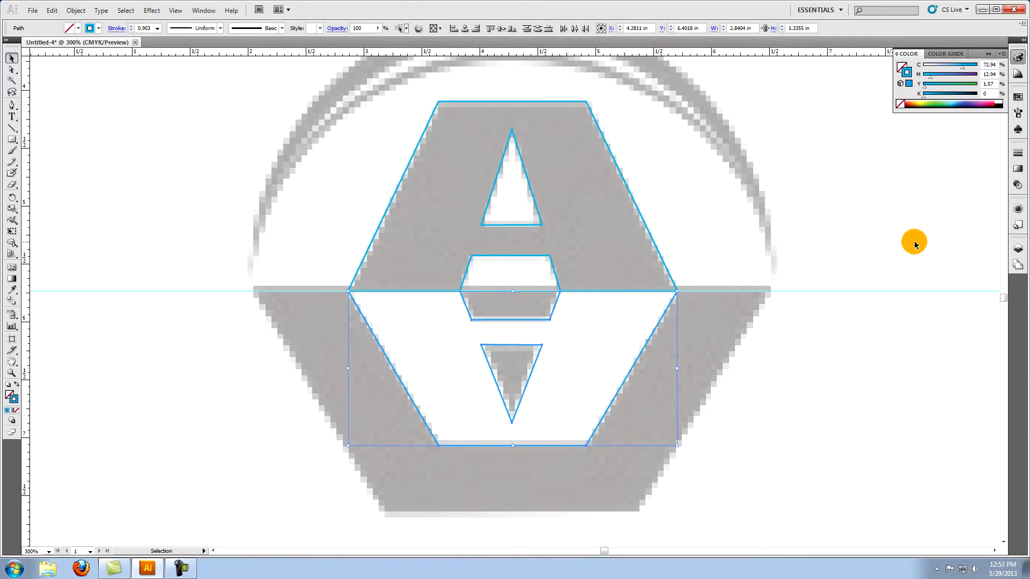
{"action": "left_click", "coordinate": [923, 241]}
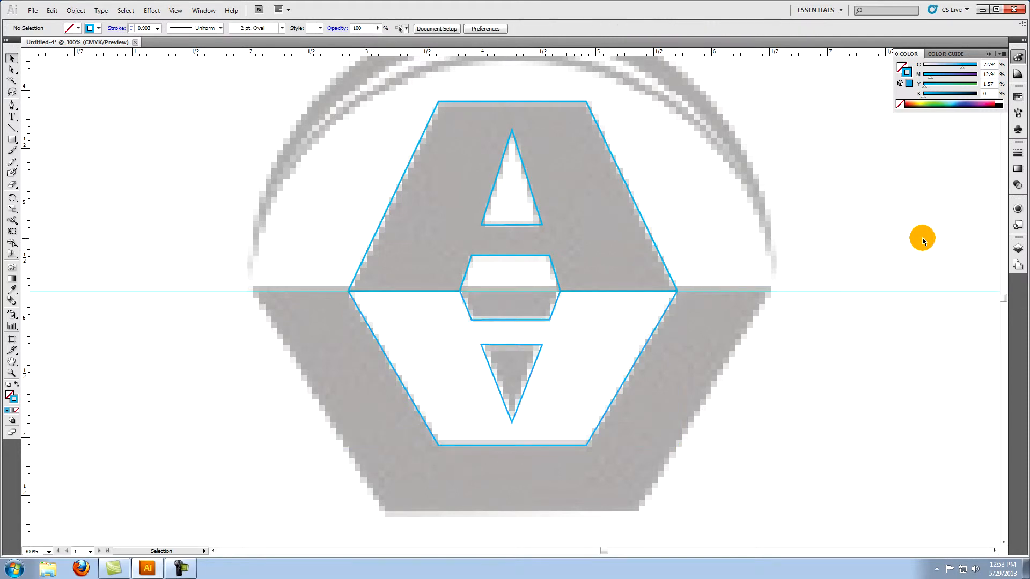
- Trace the outer trapezoid of the logo's lower half with the Pen tool as a closed four-corner path starting on the guide
{"action": "left_click", "coordinate": [11, 105]}
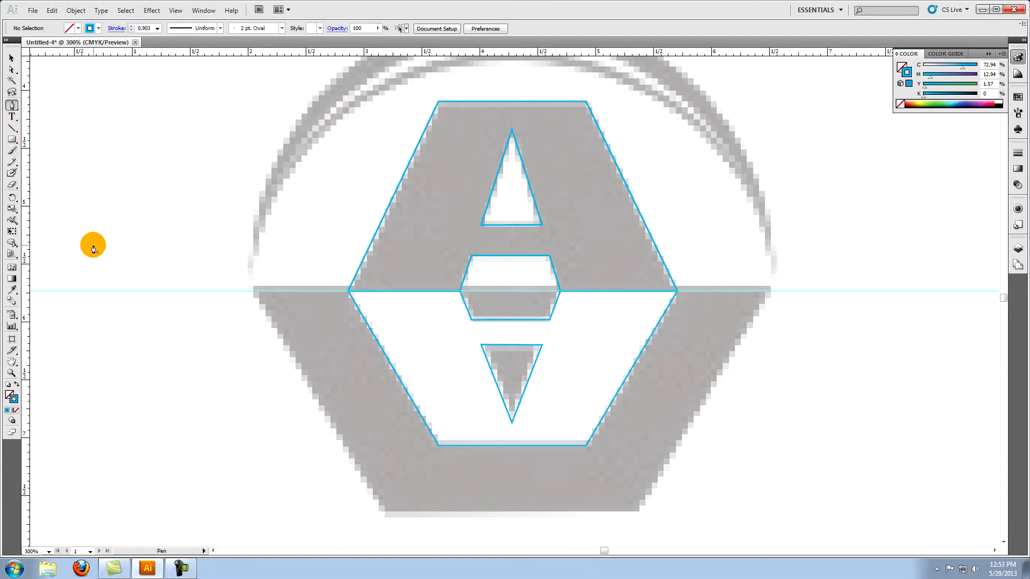
{"action": "left_click", "coordinate": [254, 290]}
{"action": "left_click", "coordinate": [769, 290]}
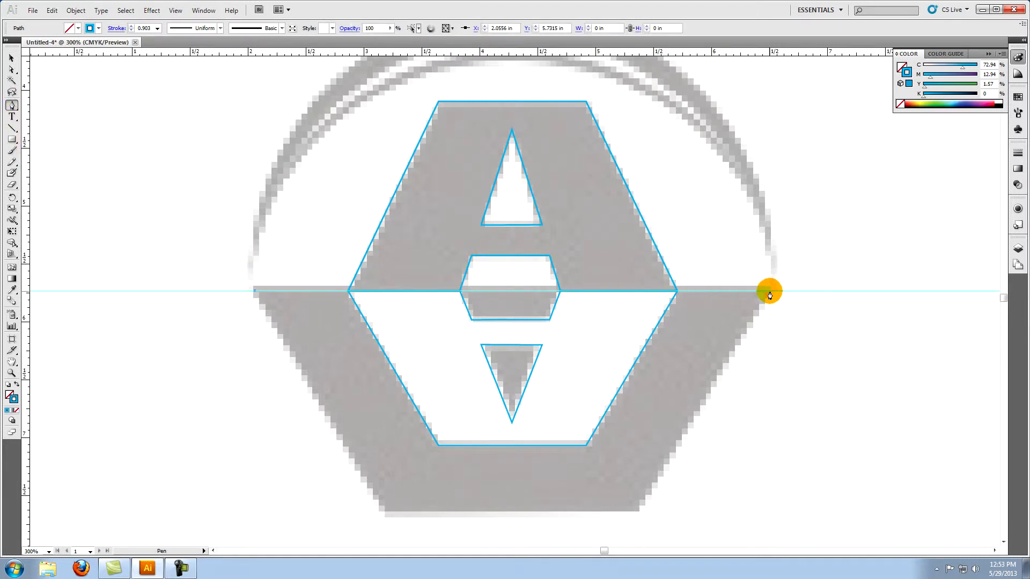
{"action": "left_click", "coordinate": [637, 510]}
{"action": "left_click", "coordinate": [385, 510]}
{"action": "left_click", "coordinate": [255, 291]}
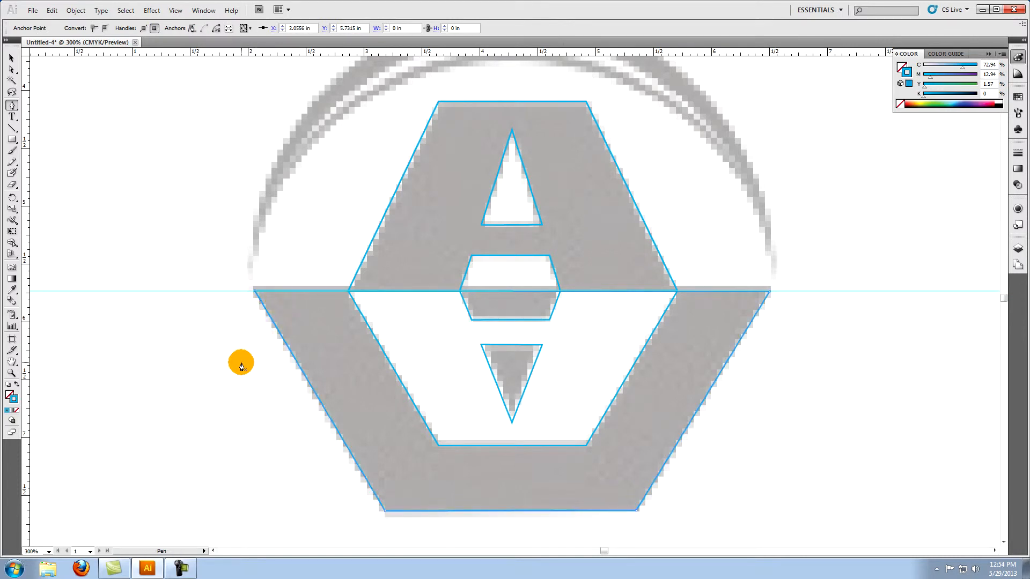
- Change the lower trapezoid's stroke to red and select its upper-right anchor point to check its alignment with the guide
{"action": "key", "text": "v"}
{"action": "left_click", "coordinate": [907, 103]}
{"action": "left_click", "coordinate": [12, 373]}
{"action": "left_click_drag", "start_coordinate": [234, 272], "coordinate": [790, 533]}
{"action": "left_click", "coordinate": [13, 69]}
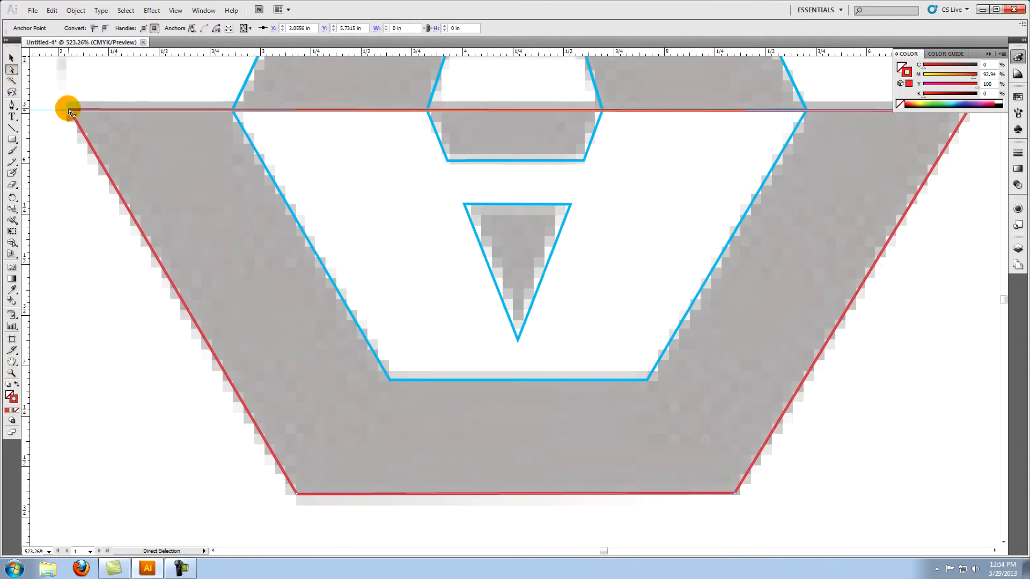
{"action": "left_click", "coordinate": [967, 112]}
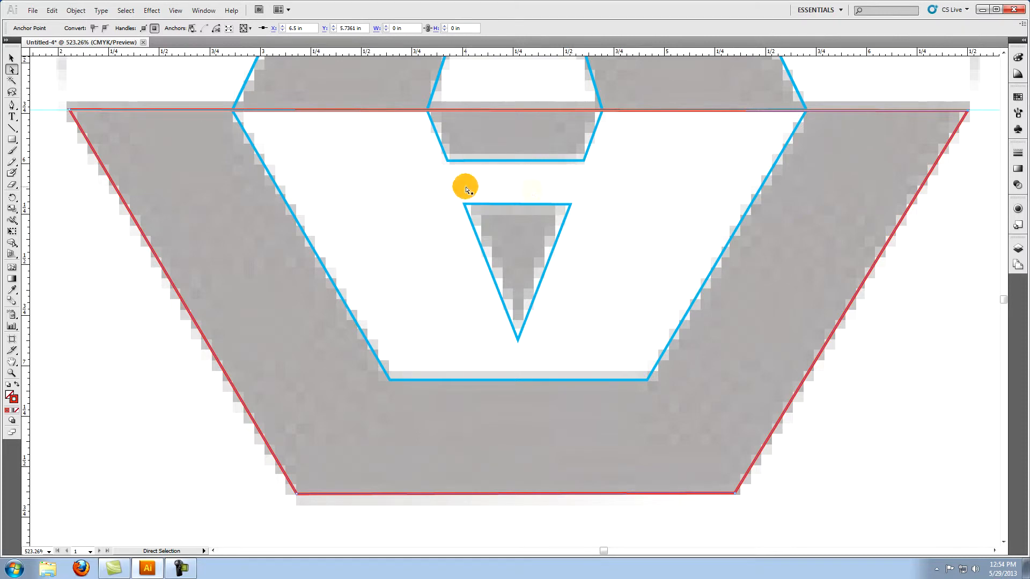
- Trace the outer edge of the arch with the Pen tool from its left tip through a smooth apex to its right tip
{"action": "left_click", "coordinate": [12, 373]}
{"action": "left_click", "coordinate": [501, 184], "text": "alt"}
{"action": "left_click", "coordinate": [526, 279], "text": "alt"}
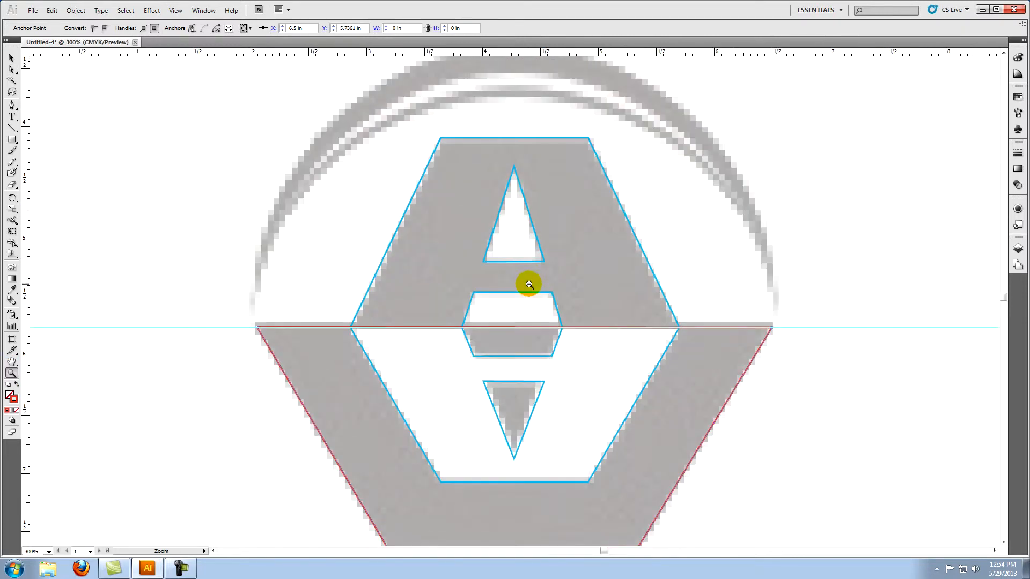
{"action": "left_click_drag", "start_coordinate": [1003, 298], "coordinate": [1004, 297]}
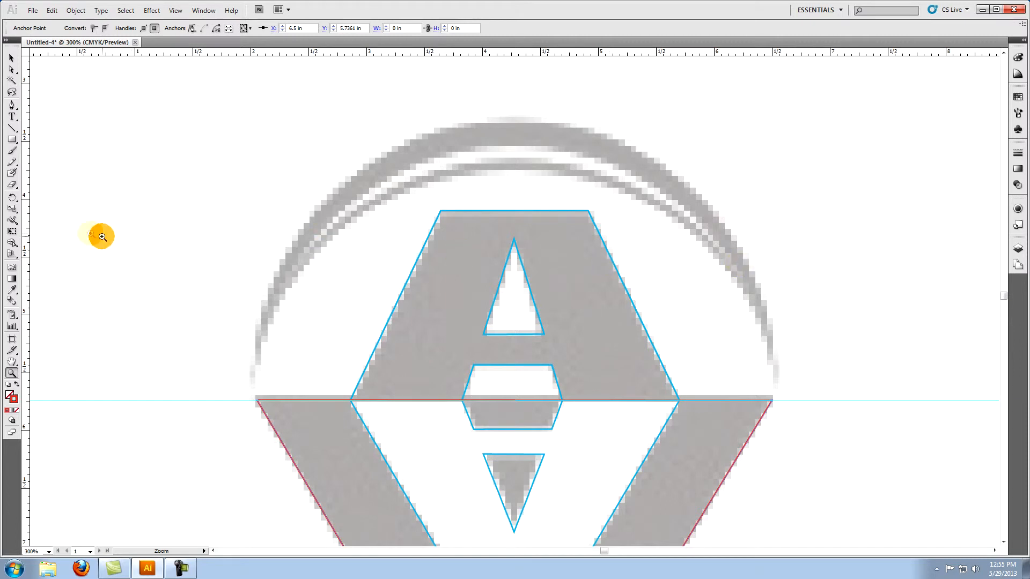
{"action": "left_click", "coordinate": [12, 104]}
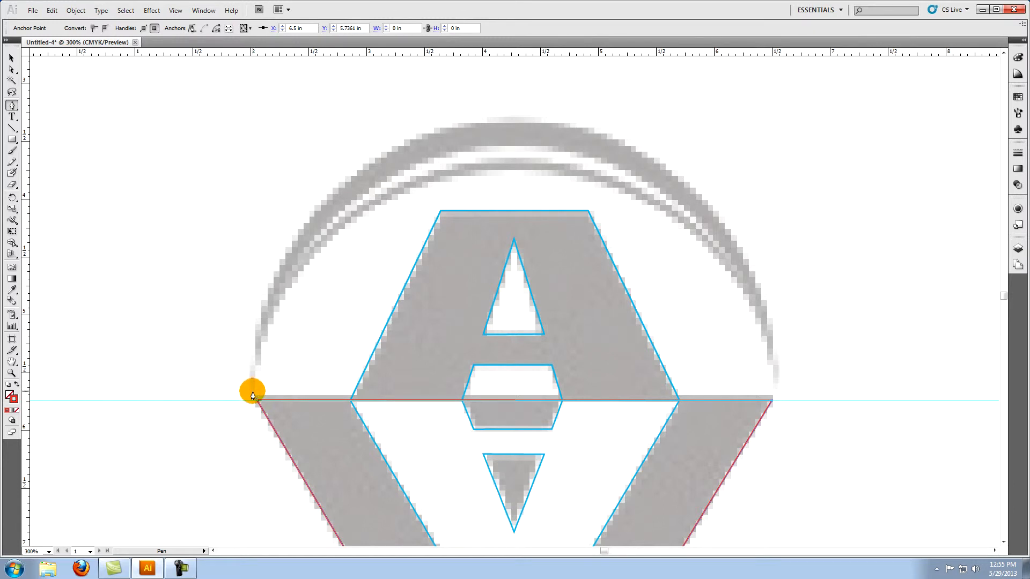
{"action": "left_click", "coordinate": [253, 390]}
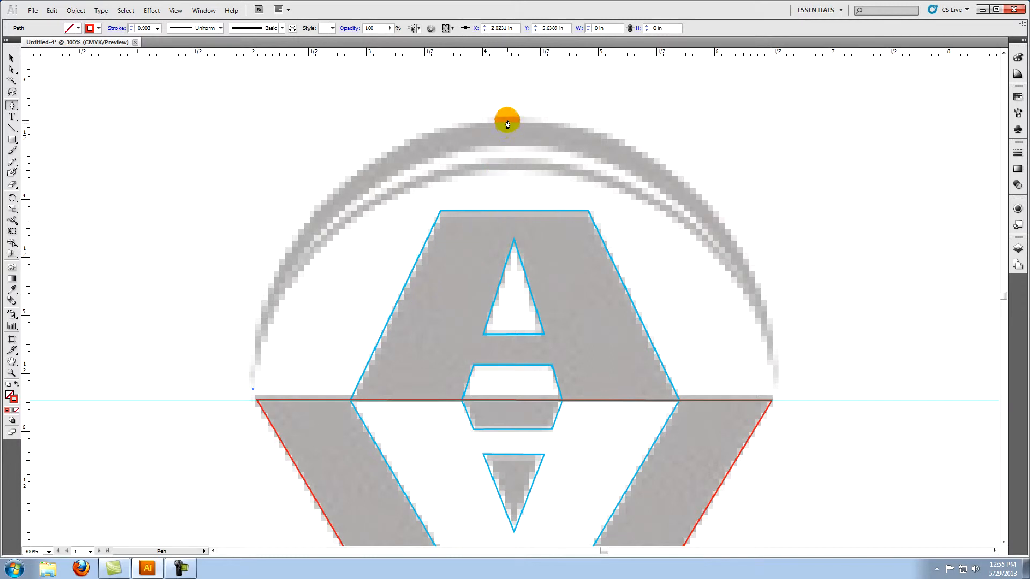
{"action": "left_click_drag", "start_coordinate": [509, 120], "coordinate": [754, 119]}
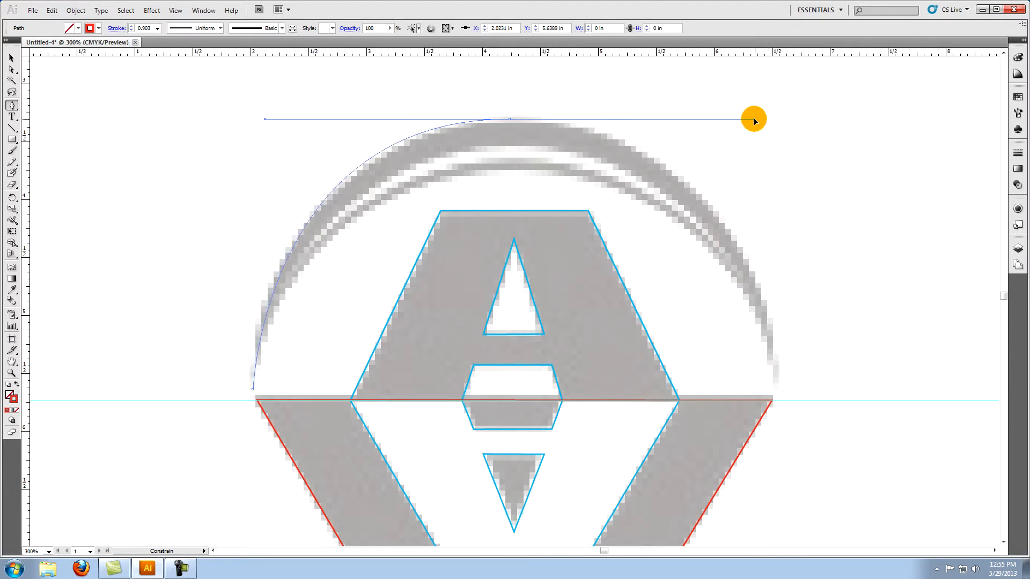
{"action": "left_click_drag", "start_coordinate": [754, 119], "coordinate": [754, 119]}
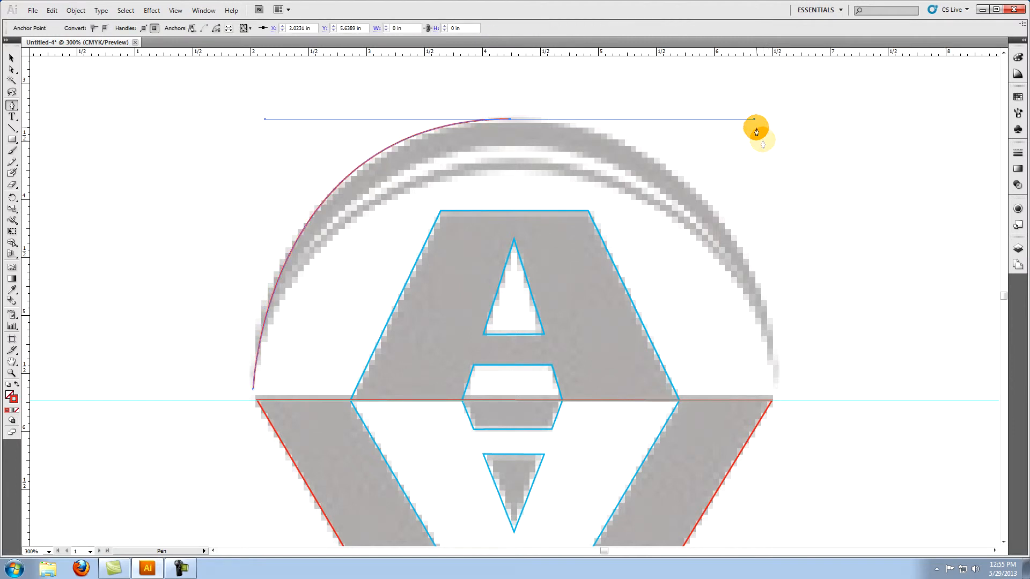
{"action": "left_click", "coordinate": [776, 396]}
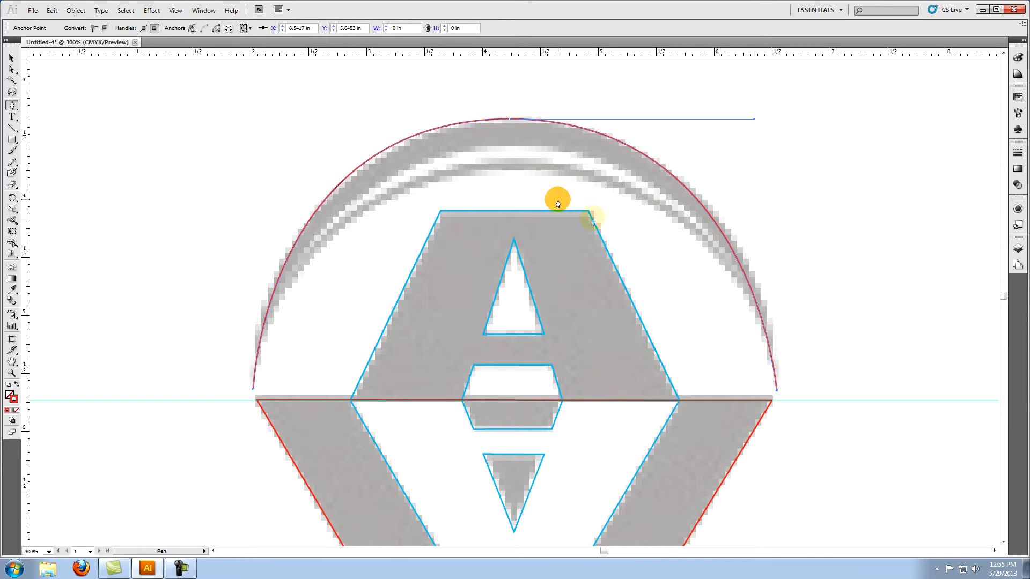
- Trace the arch's lower edge back through a smooth centre point and close the path at the left tip
{"action": "left_click", "coordinate": [509, 171]}
{"action": "left_click_drag", "start_coordinate": [509, 172], "coordinate": [274, 170]}
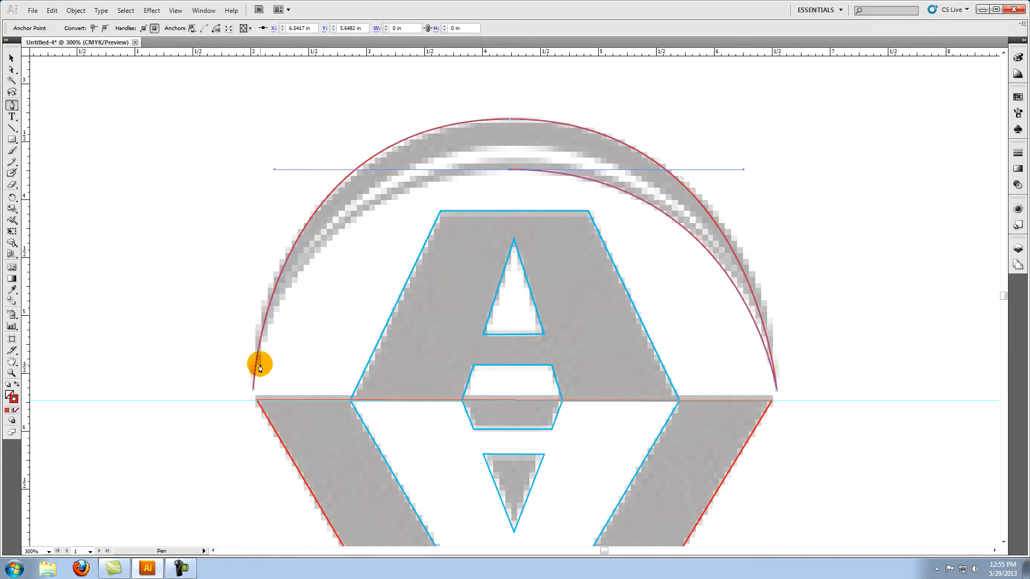
{"action": "left_click", "coordinate": [253, 390]}
{"action": "left_click", "coordinate": [253, 394]}
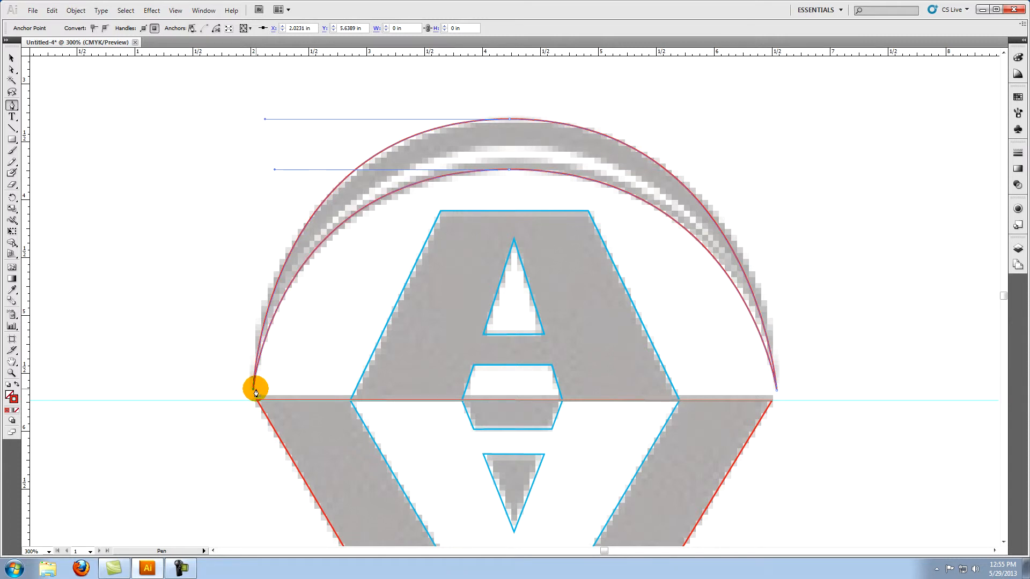
- Trace the thin white crescent inside the arch as a closed path with smooth upper and lower centre points
{"action": "left_click", "coordinate": [290, 267]}
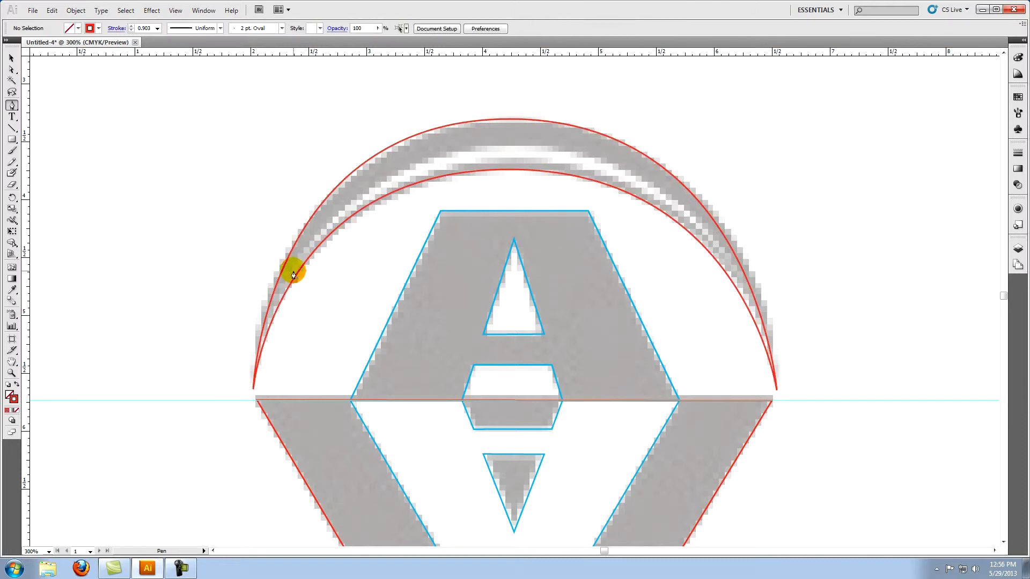
{"action": "left_click_drag", "start_coordinate": [507, 146], "coordinate": [651, 144]}
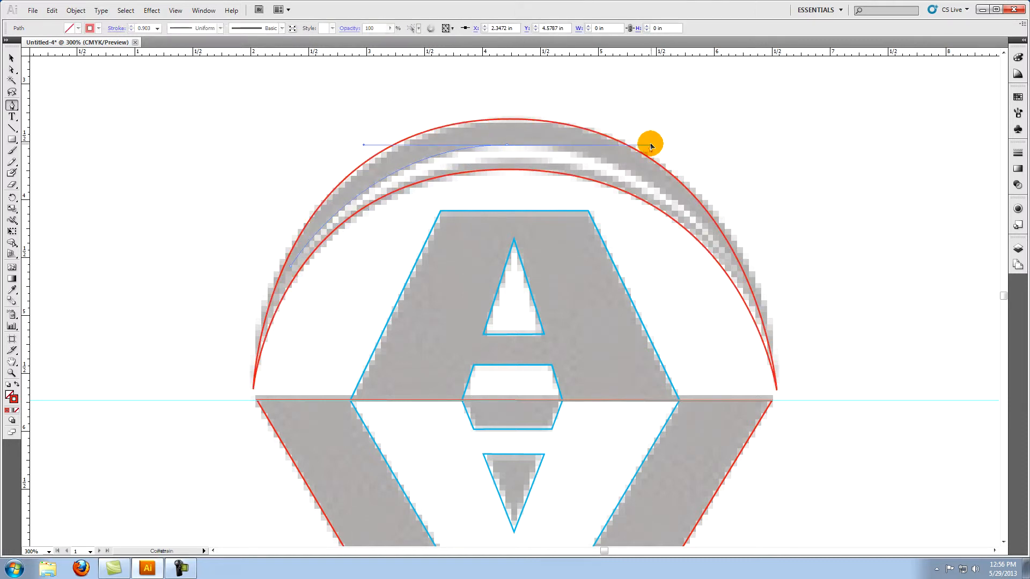
{"action": "left_click", "coordinate": [731, 265]}
{"action": "left_click_drag", "start_coordinate": [507, 156], "coordinate": [364, 156]}
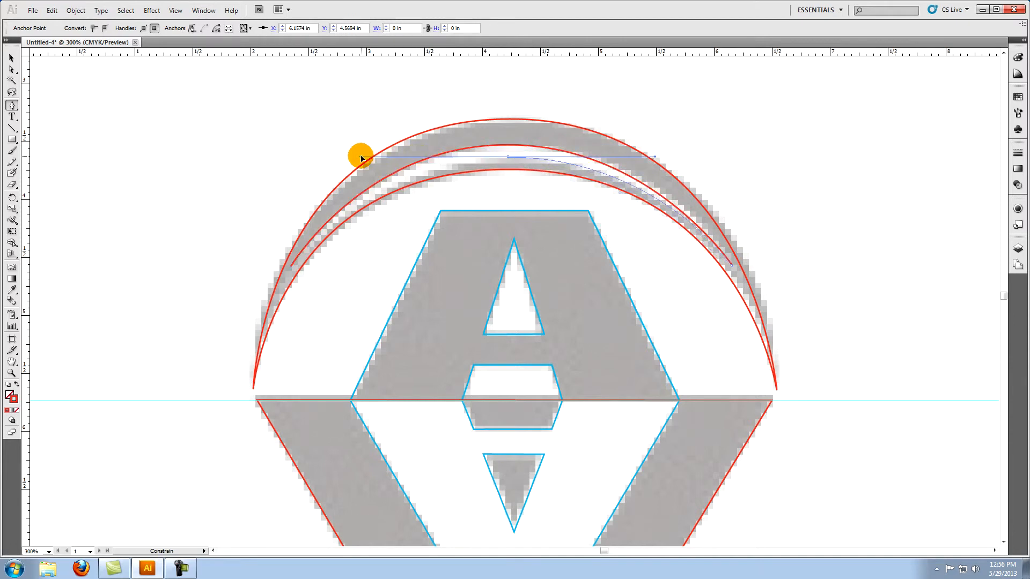
{"action": "left_click", "coordinate": [290, 266]}
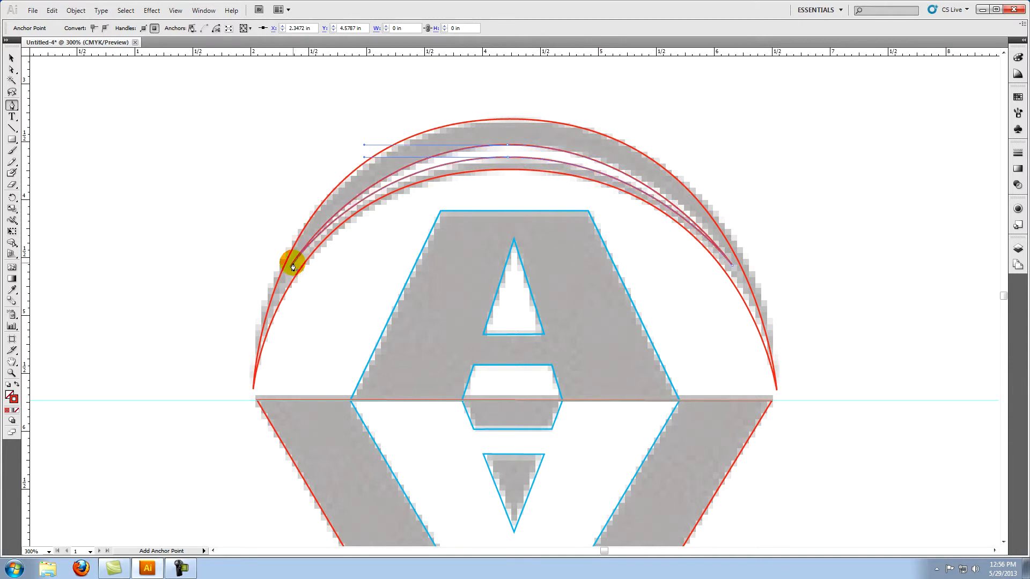
- Give the outer arch, the A outline, the lower trapezoid and the small inverted triangle a black fill with no stroke
{"action": "left_click", "coordinate": [507, 87]}
{"action": "left_click_drag", "start_coordinate": [402, 192], "coordinate": [637, 405]}
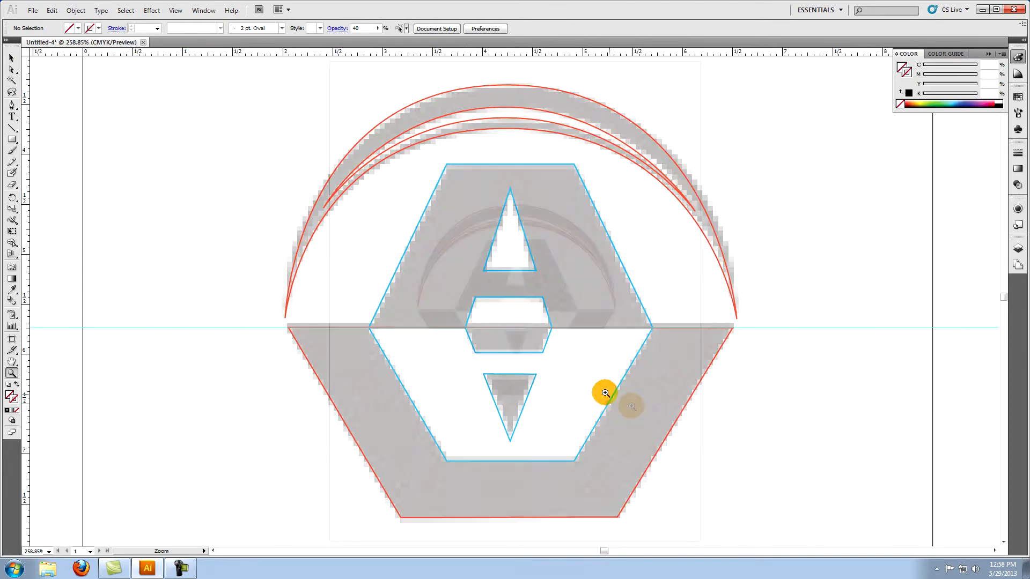
{"action": "left_click", "coordinate": [22, 60]}
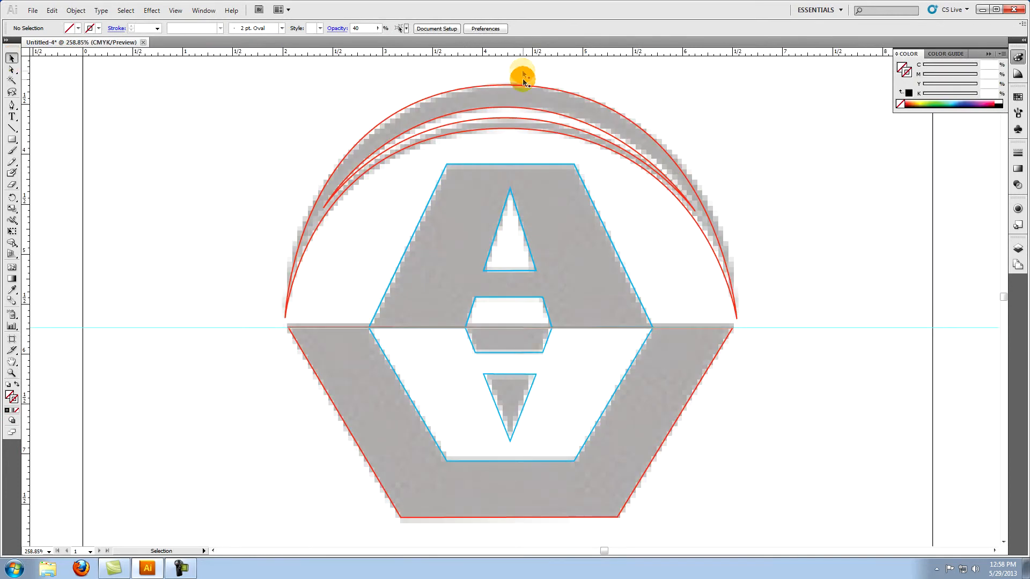
{"action": "left_click", "coordinate": [526, 96]}
{"action": "left_click", "coordinate": [529, 167], "text": "shift"}
{"action": "left_click", "coordinate": [553, 162], "text": "shift"}
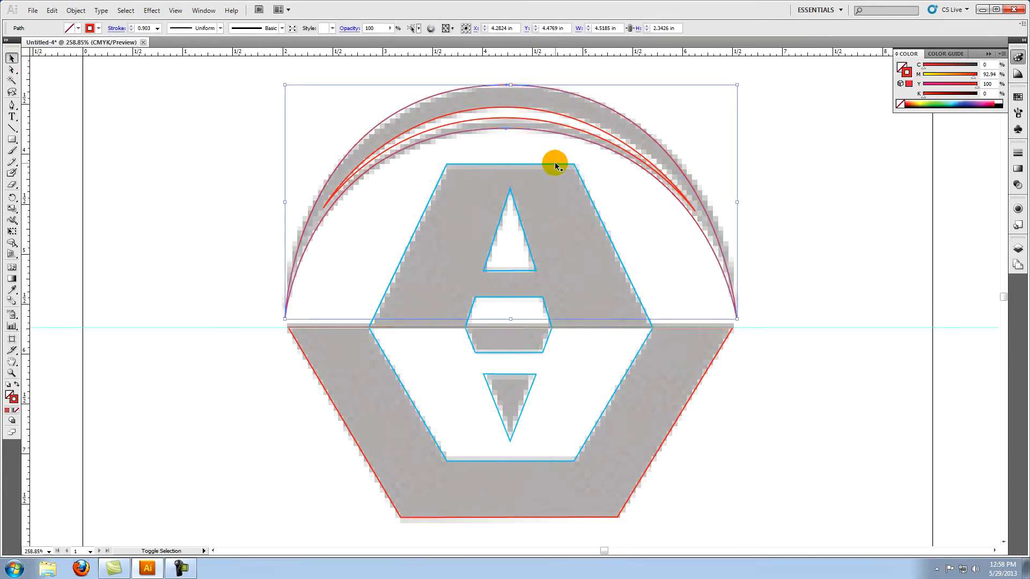
{"action": "left_click", "coordinate": [720, 341], "text": "shift"}
{"action": "left_click", "coordinate": [535, 375], "text": "shift"}
{"action": "left_click", "coordinate": [906, 71]}
{"action": "left_click", "coordinate": [999, 99]}
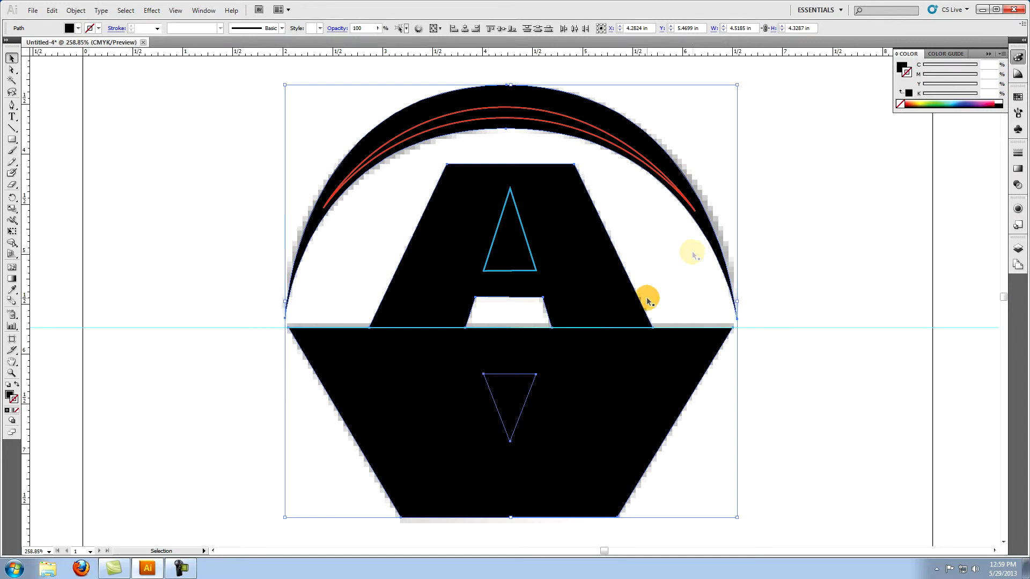
- Remove the small inverted triangle from the selection, send the arch, A and lower trapezoid to the back, and deselect everything
{"action": "left_click", "coordinate": [525, 378], "text": "shift"}
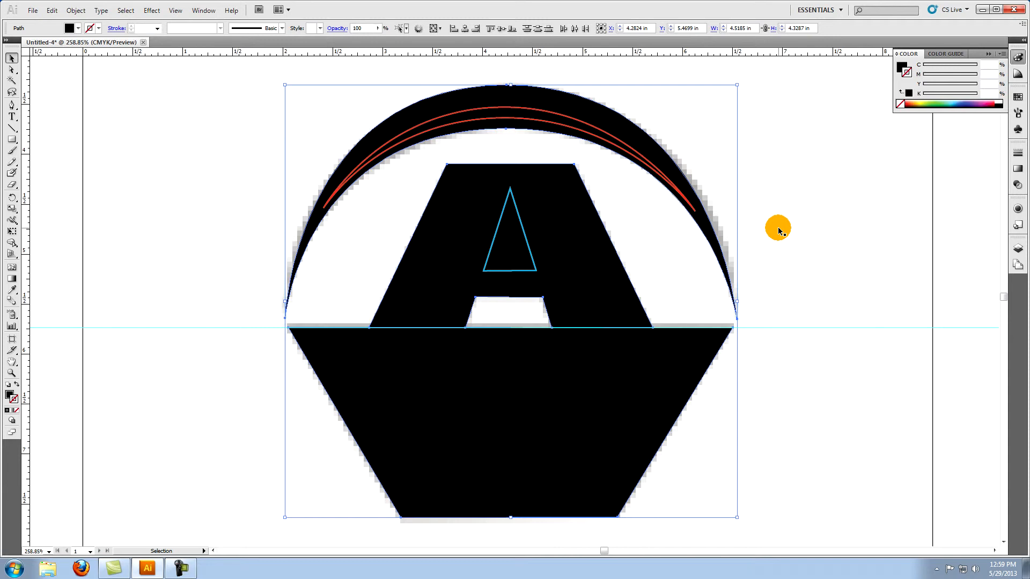
{"action": "left_click", "coordinate": [75, 10]}
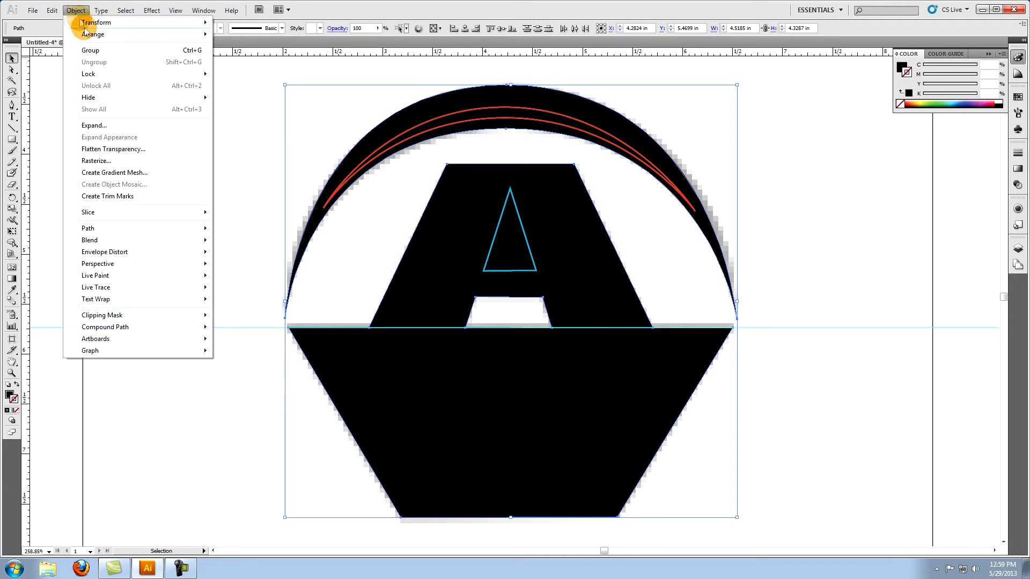
{"action": "mouse_move", "coordinate": [88, 36]}
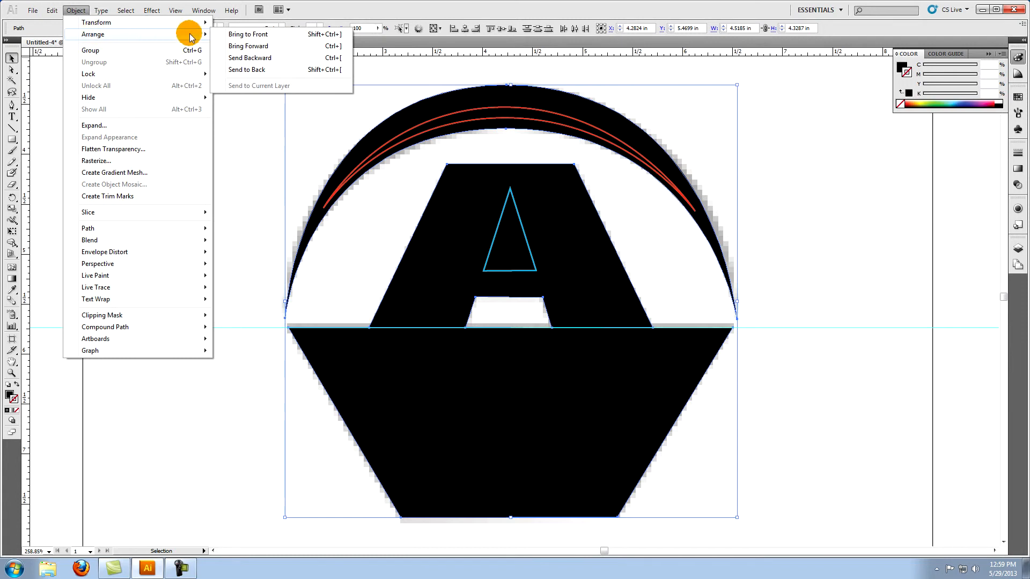
{"action": "left_click", "coordinate": [251, 70]}
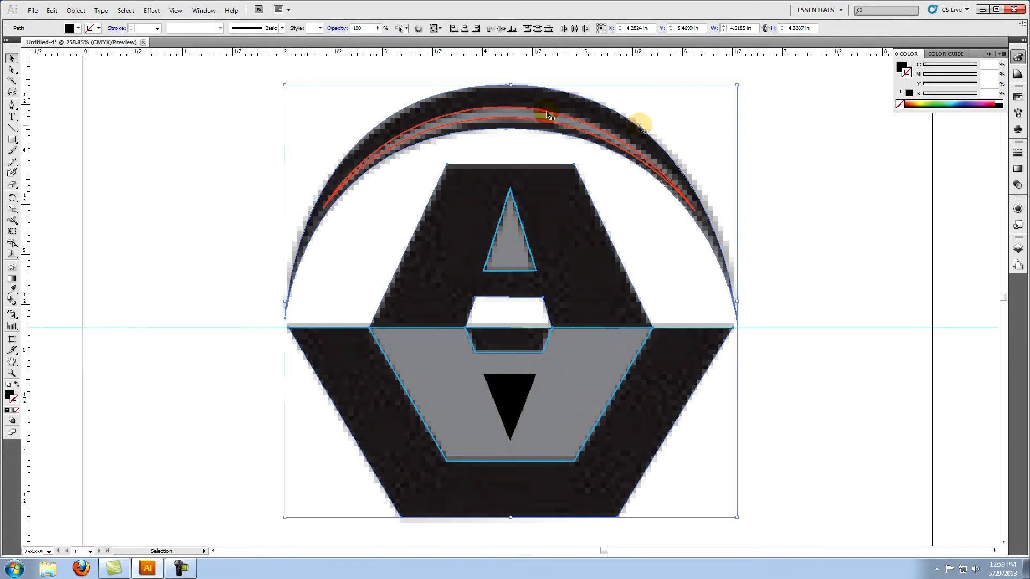
{"action": "left_click", "coordinate": [796, 169]}
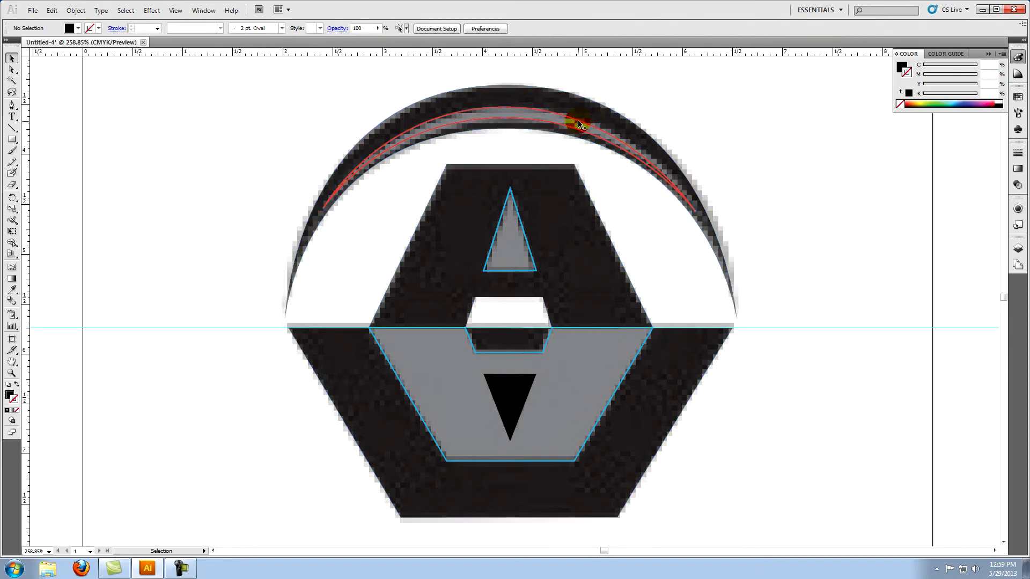
- Fill the arch's thin crescent, the A's inner triangle and the inner trapezoid of the lower half with white, and deselect everything
{"action": "left_click", "coordinate": [570, 118]}
{"action": "left_click", "coordinate": [524, 238], "text": "shift"}
{"action": "left_click", "coordinate": [643, 346], "text": "shift"}
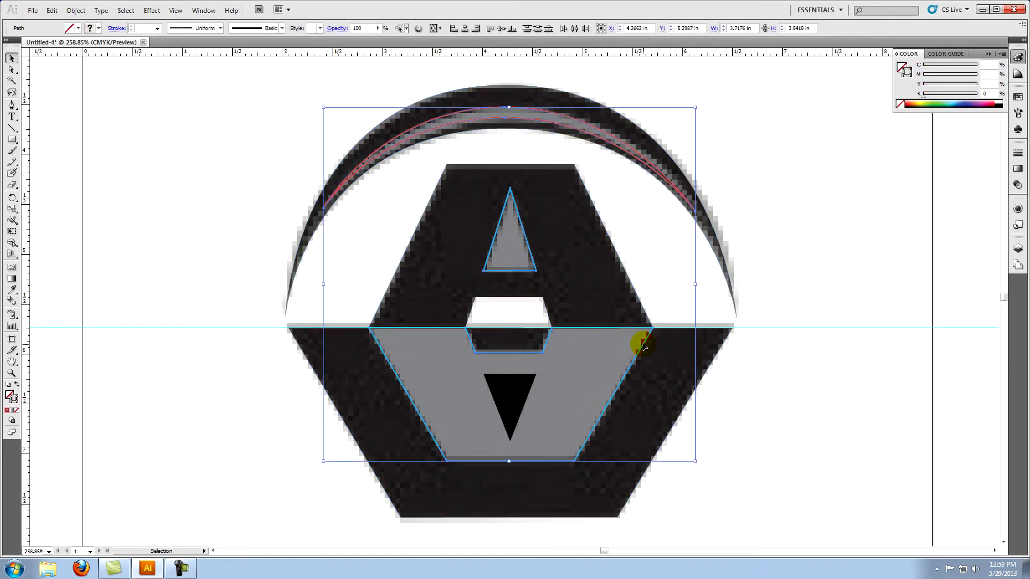
{"action": "left_click", "coordinate": [901, 102]}
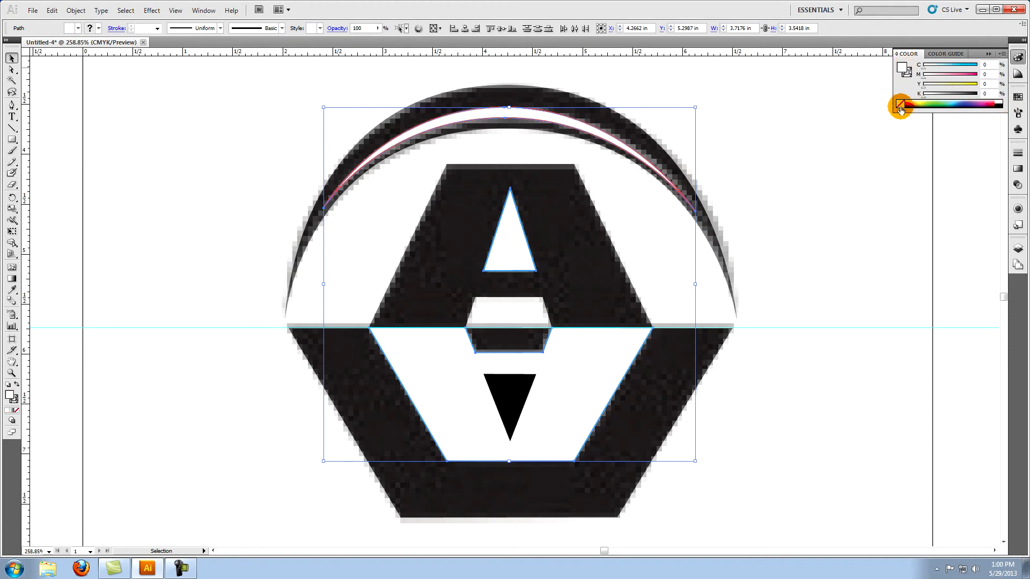
{"action": "left_click", "coordinate": [844, 182]}
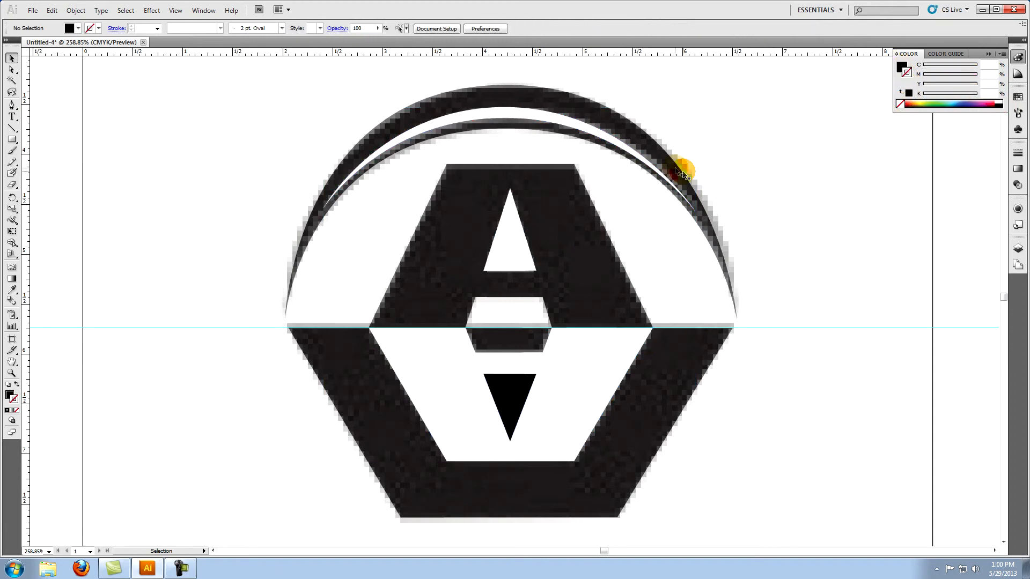
- Delete the linked logo.jpg reference image and the horizontal guide, leaving only the vector shapes, and show the whole artboard
{"action": "left_click", "coordinate": [698, 141]}
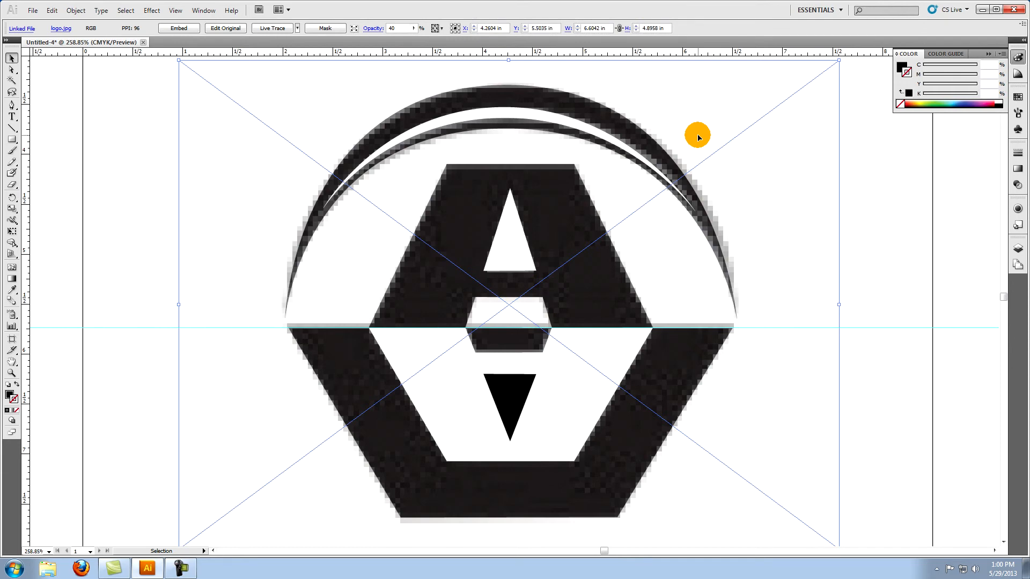
{"action": "key", "text": "Delete"}
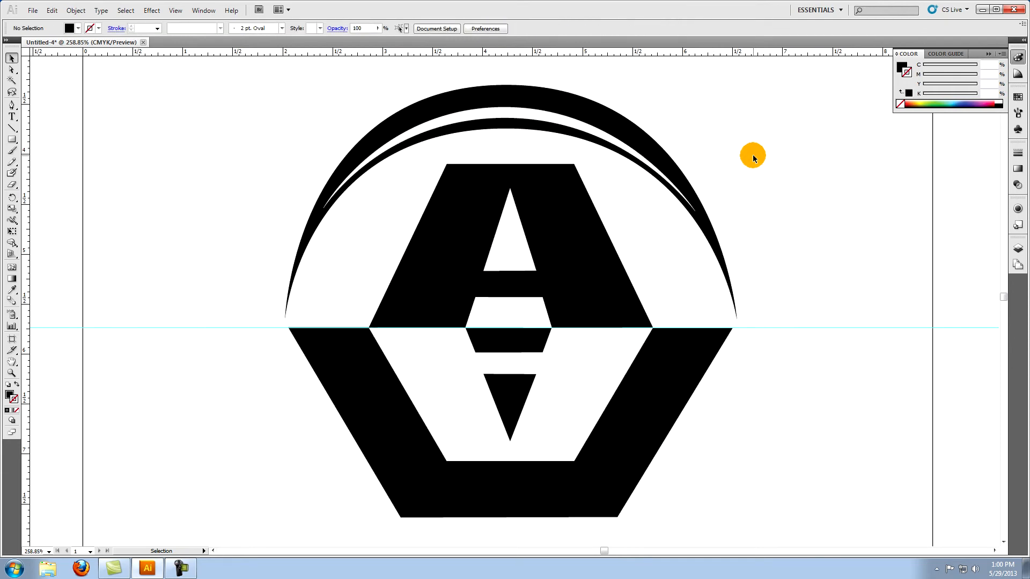
{"action": "left_click", "coordinate": [795, 328]}
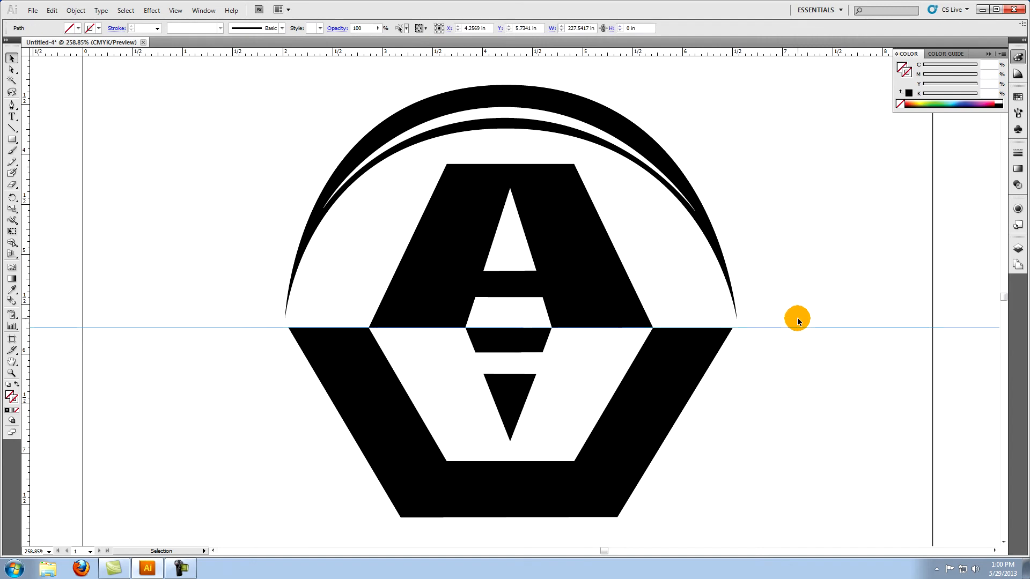
{"action": "key", "text": "Delete"}
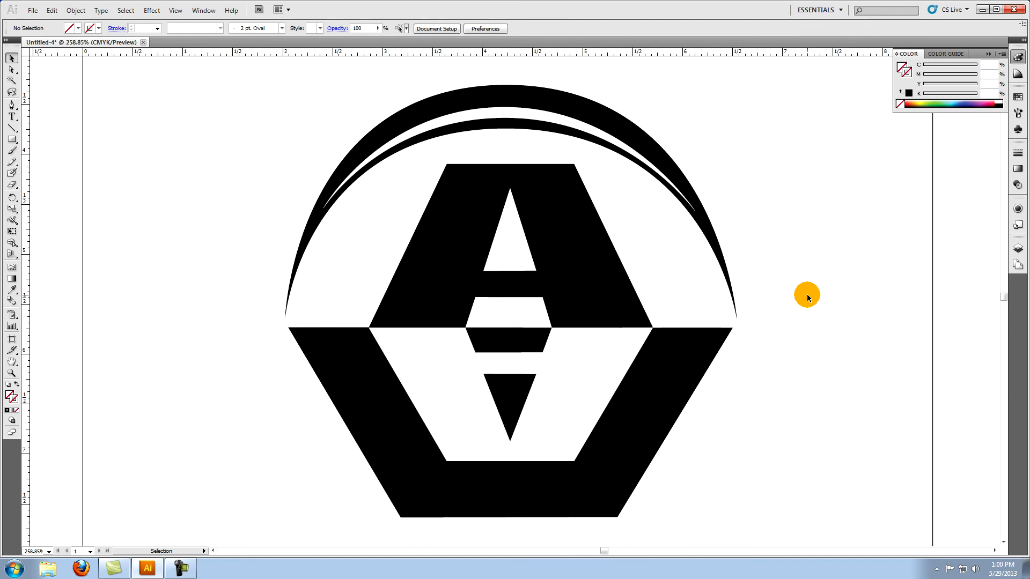
{"action": "key", "text": "ctrl+0"}
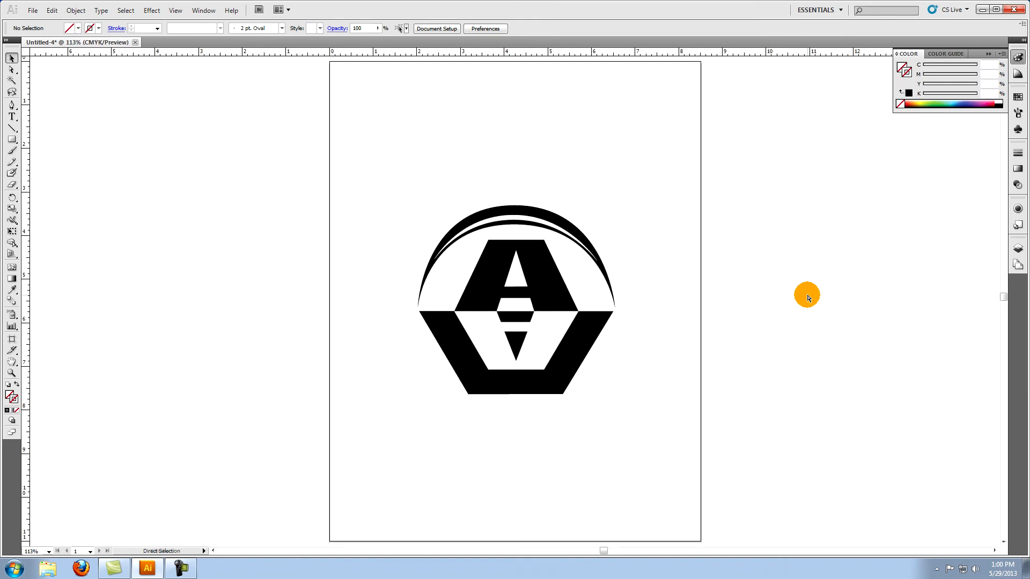